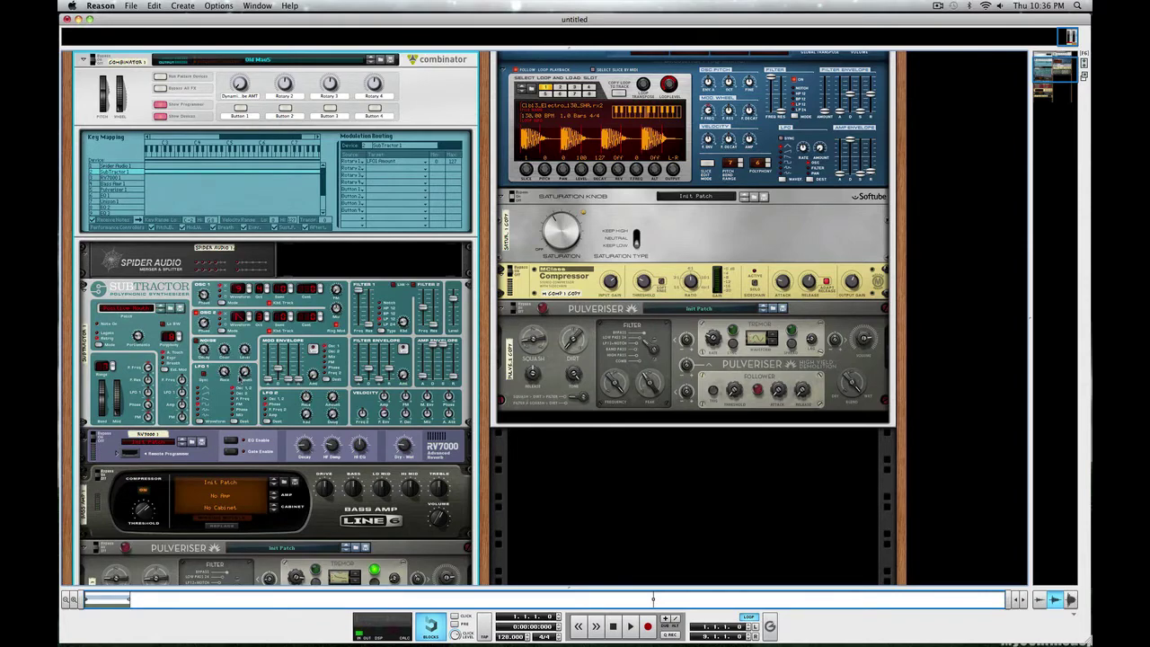
Step: Examine the front panels of all devices inside the Old Mau5 Combinator, from the Spider Audio down to the MClass Maximizer
scroll(485, 315, "down", 5)
scroll(354, 388, "down", 3)
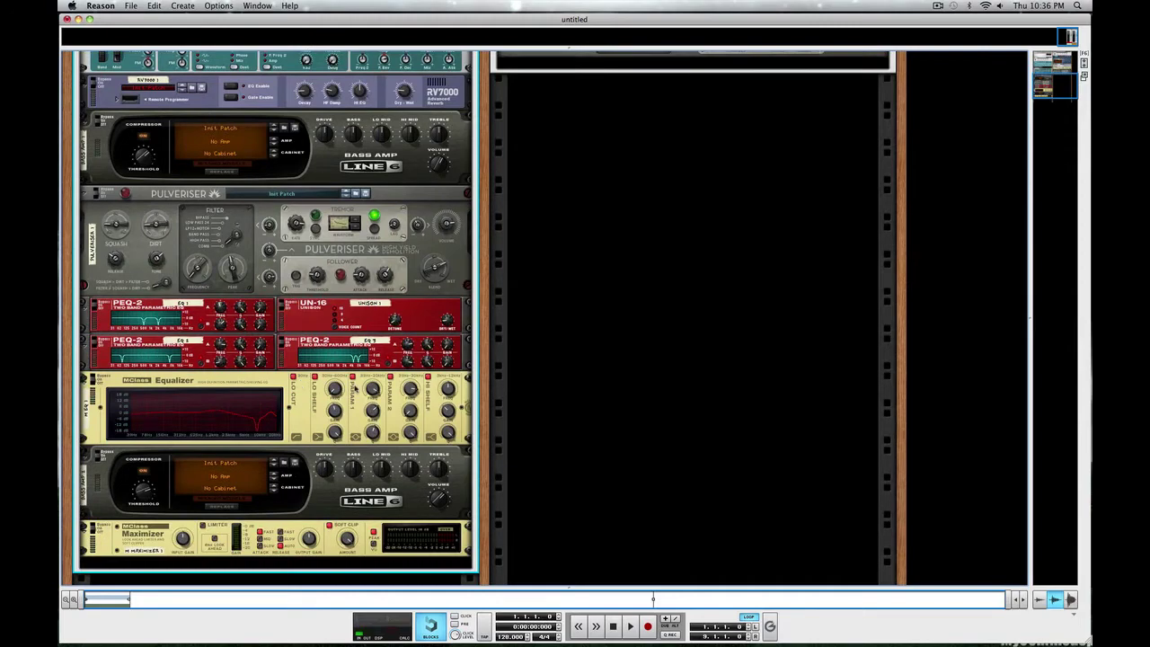
scroll(317, 394, "down", 2)
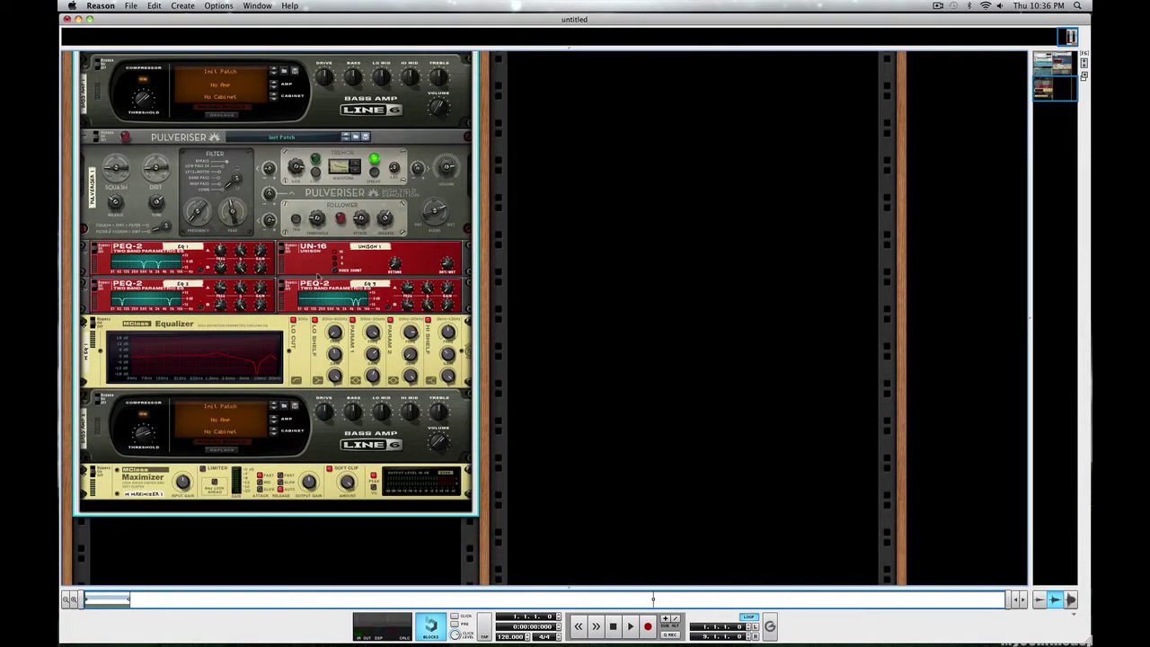
scroll(297, 305, "up", 5)
scroll(313, 415, "down", 2)
scroll(279, 414, "up", 1)
scroll(270, 410, "up", 3)
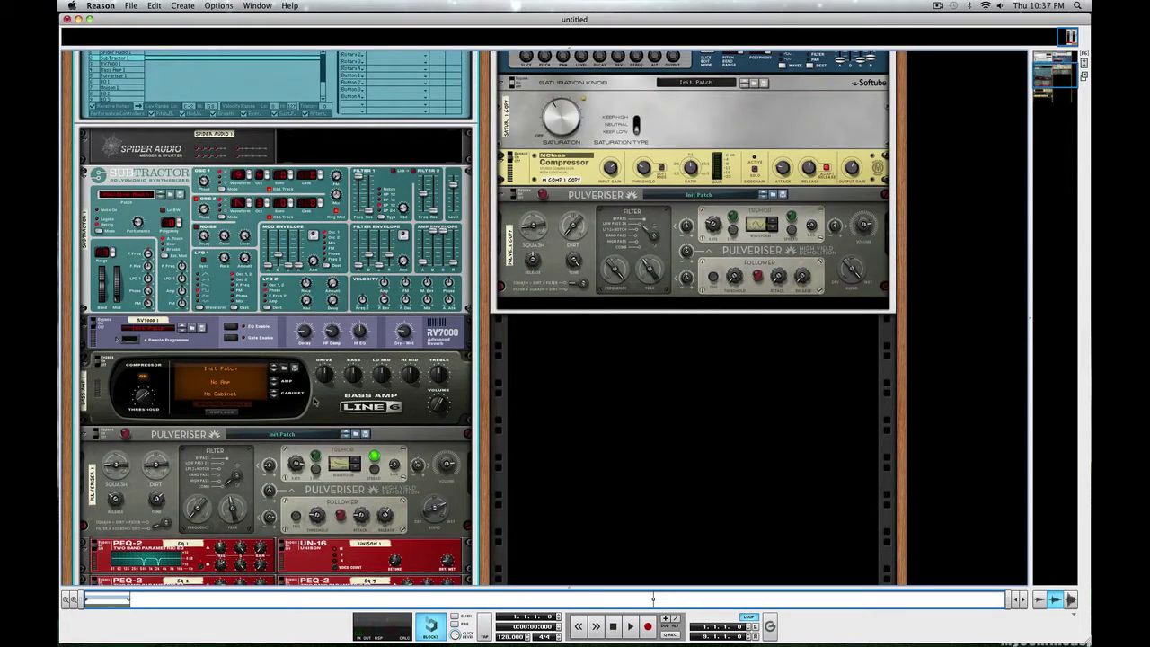
scroll(290, 409, "up", 2)
scroll(300, 412, "up", 1)
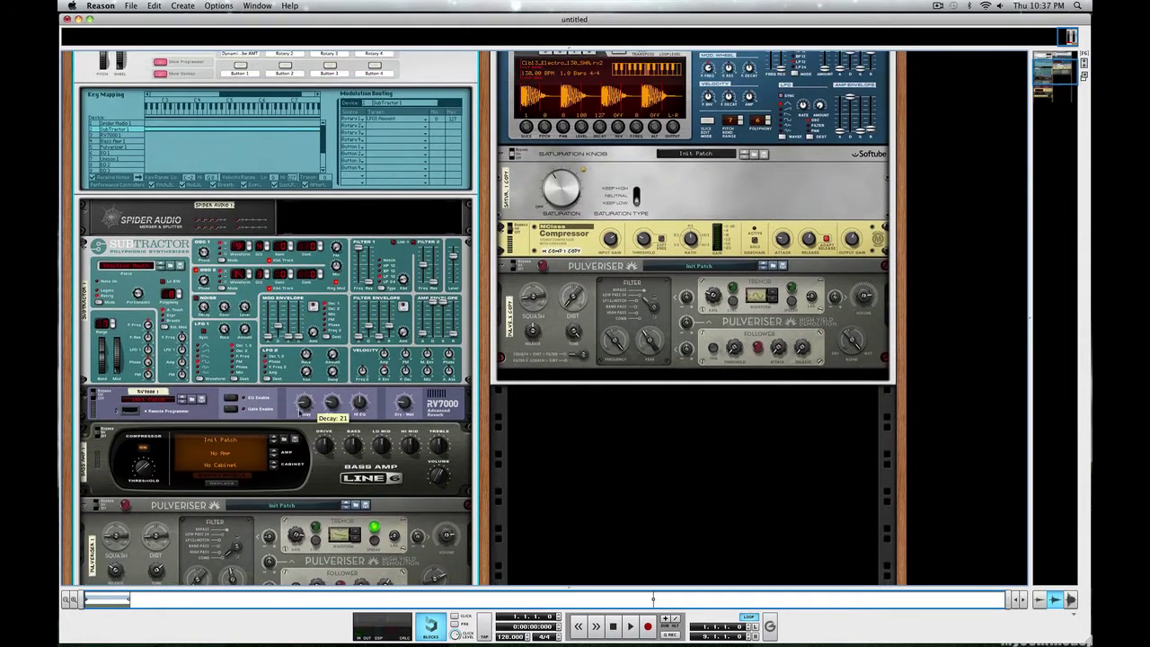
Step: Inspect the rear cable routing of the Combinator's devices, and return to the front of the rack
key("Tab")
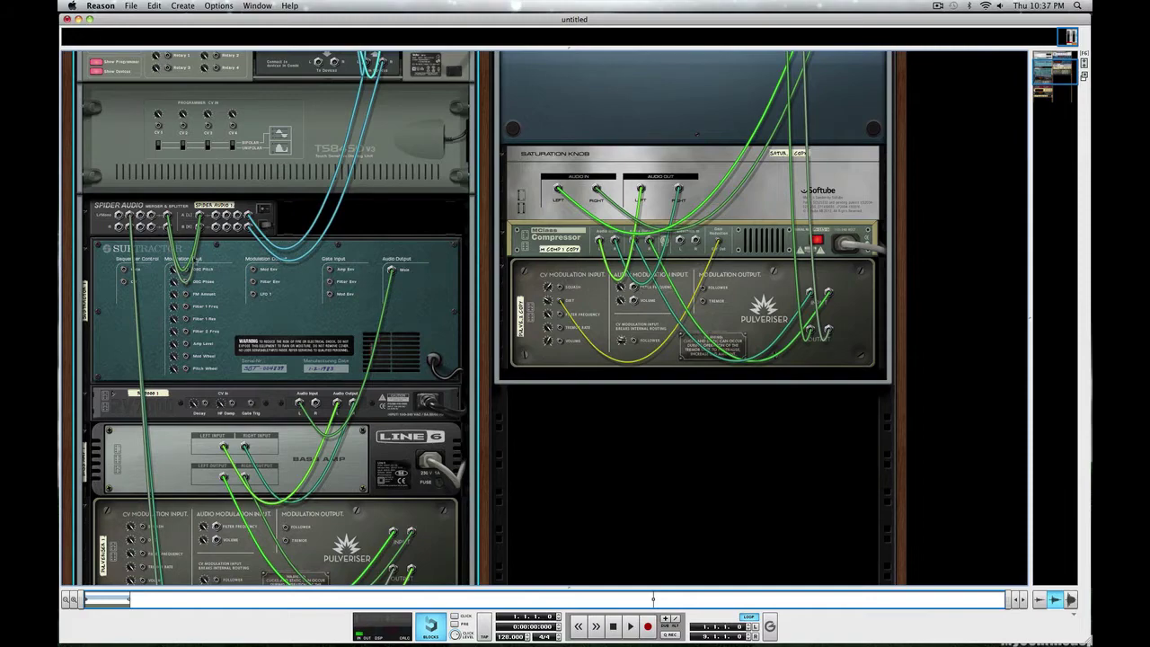
scroll(260, 321, "down", 15)
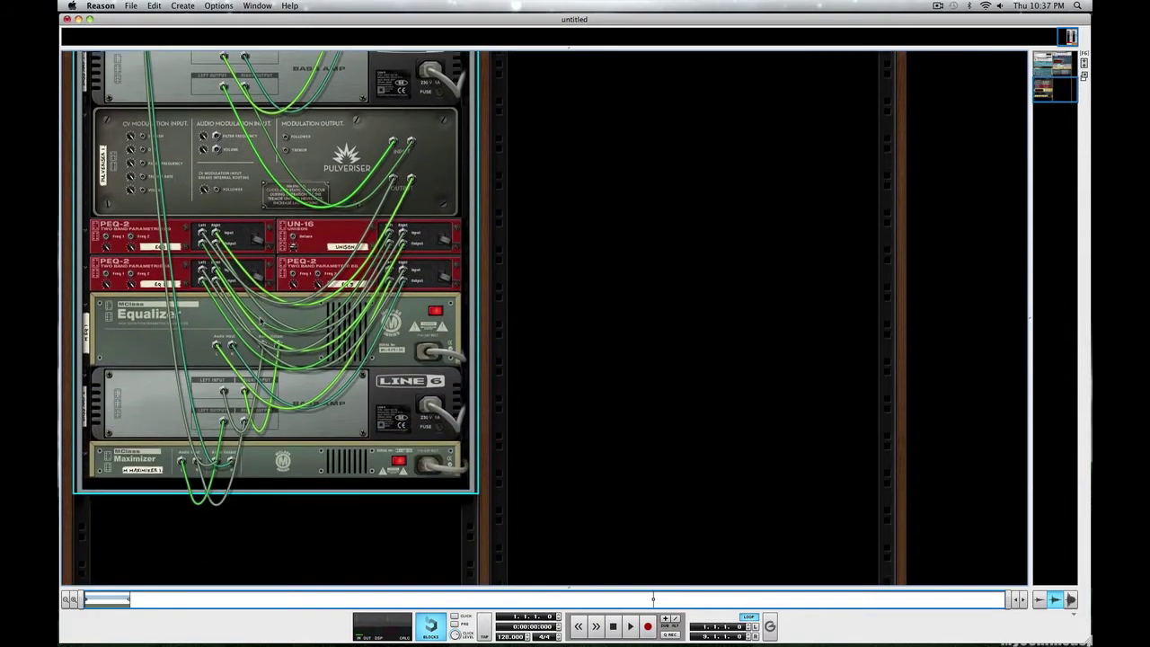
scroll(261, 321, "up", 8)
scroll(260, 321, "up", 9)
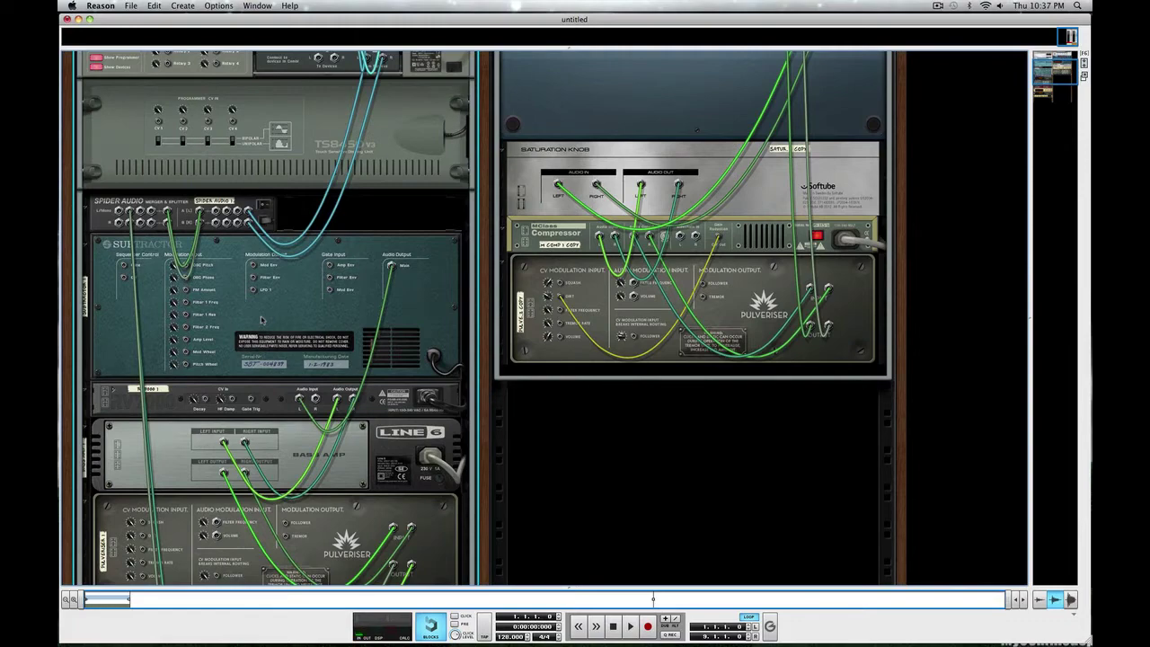
key("Tab")
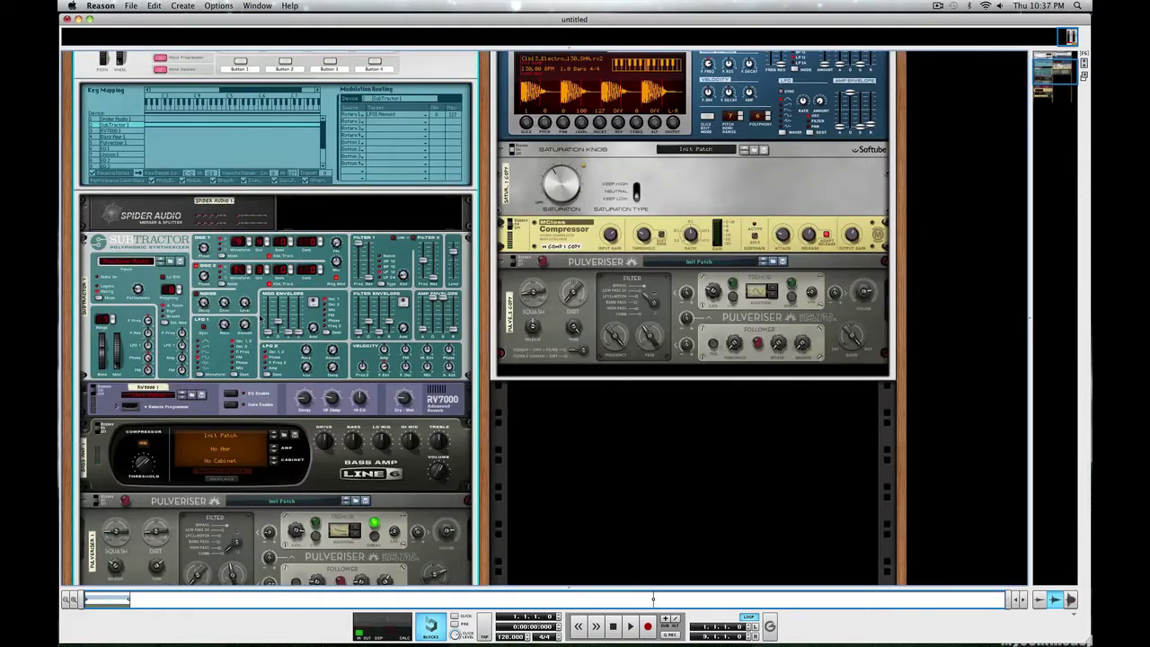
Step: Hide the devices of the Old Mau5 Combinator and show them again
scroll(317, 331, "up", 7)
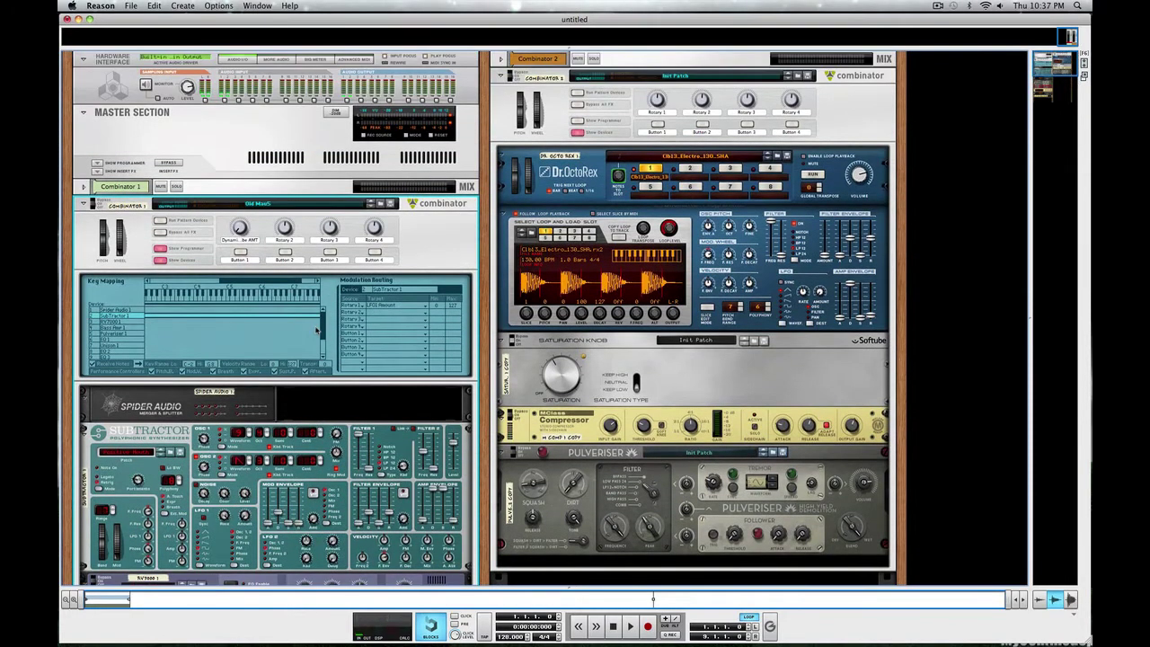
left_click(160, 261)
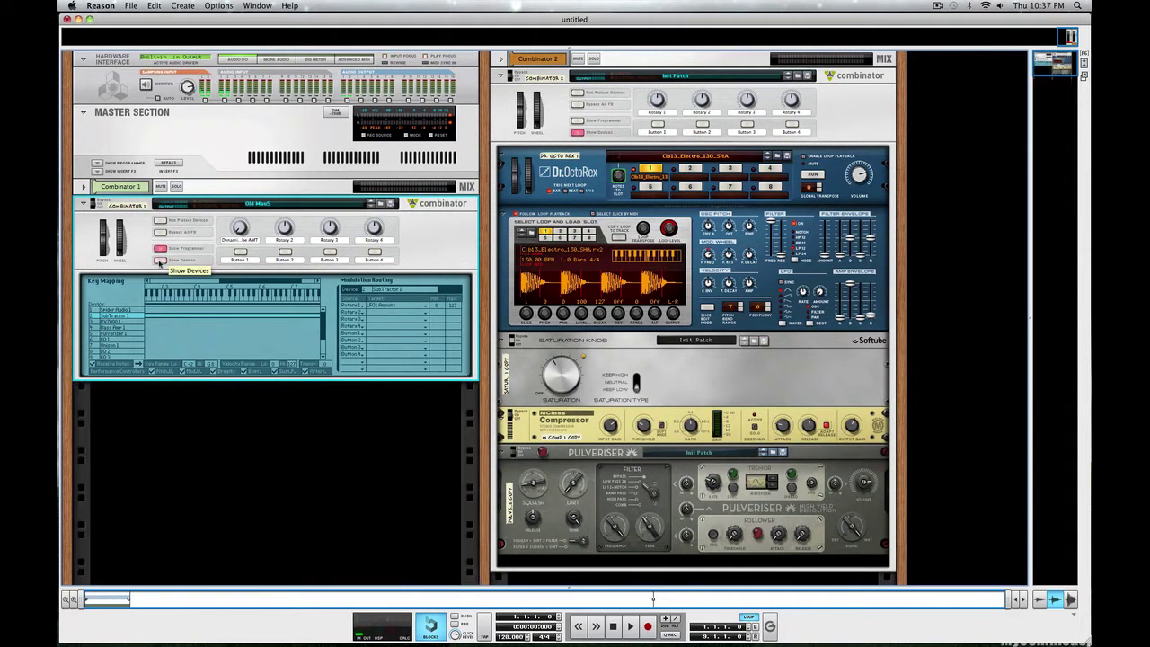
left_click(160, 261)
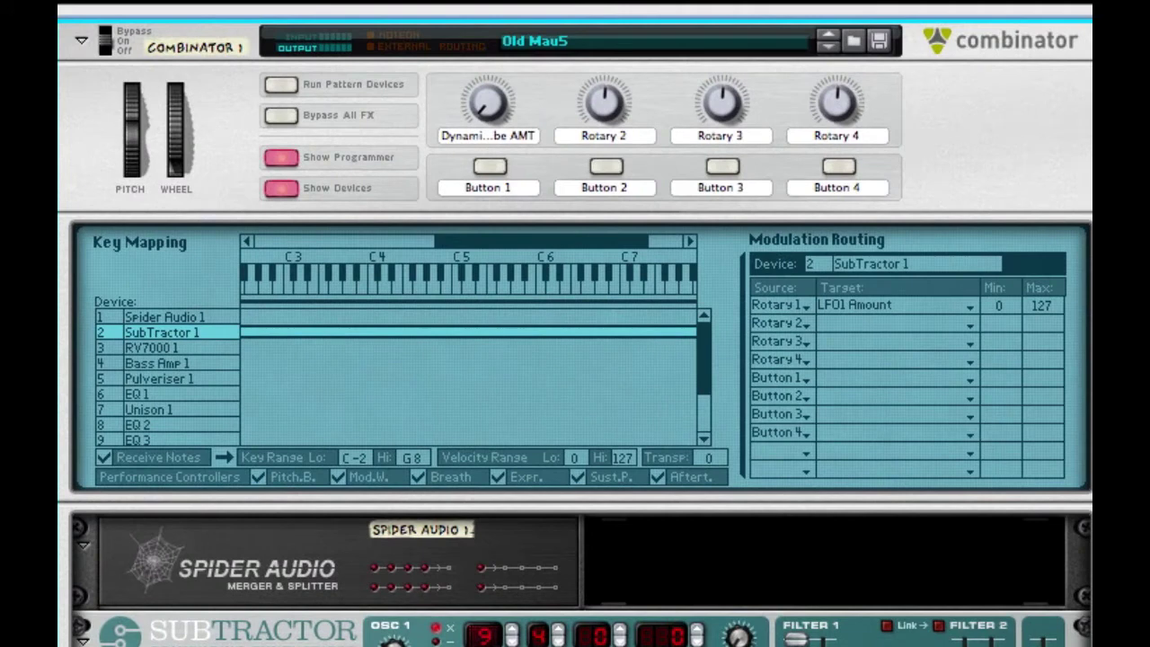
Step: Play the Old Mau5 patch with Combinator 1 soloed and review its Subtractor, reverb and amp settings
key("space")
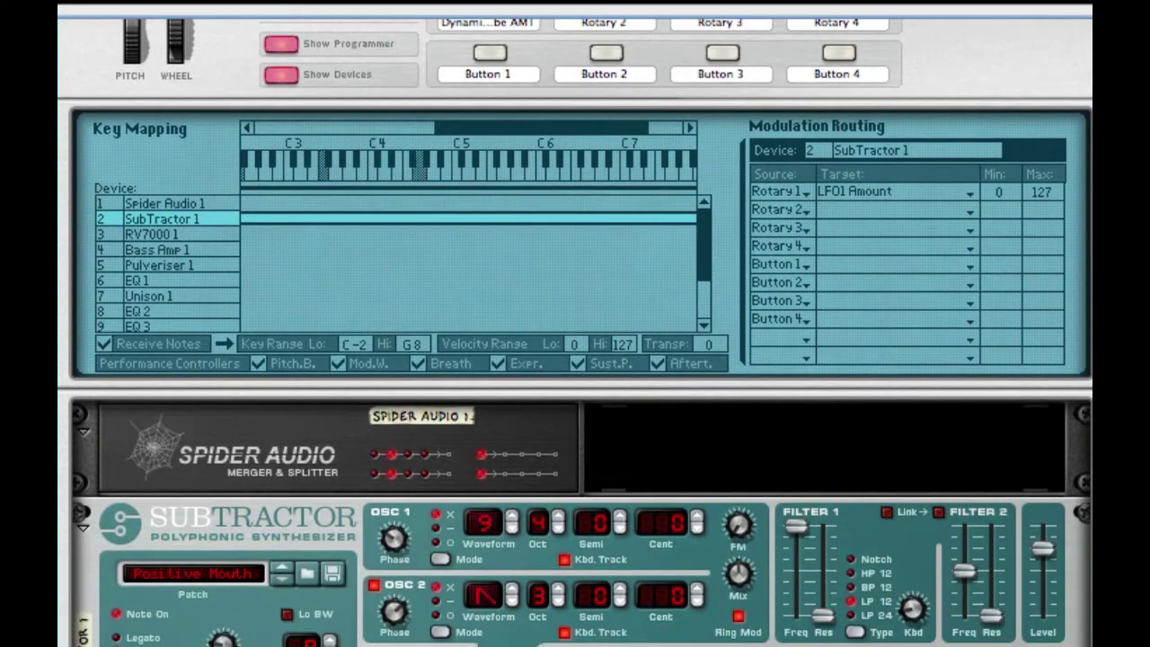
scroll(575, 332, "down", 5)
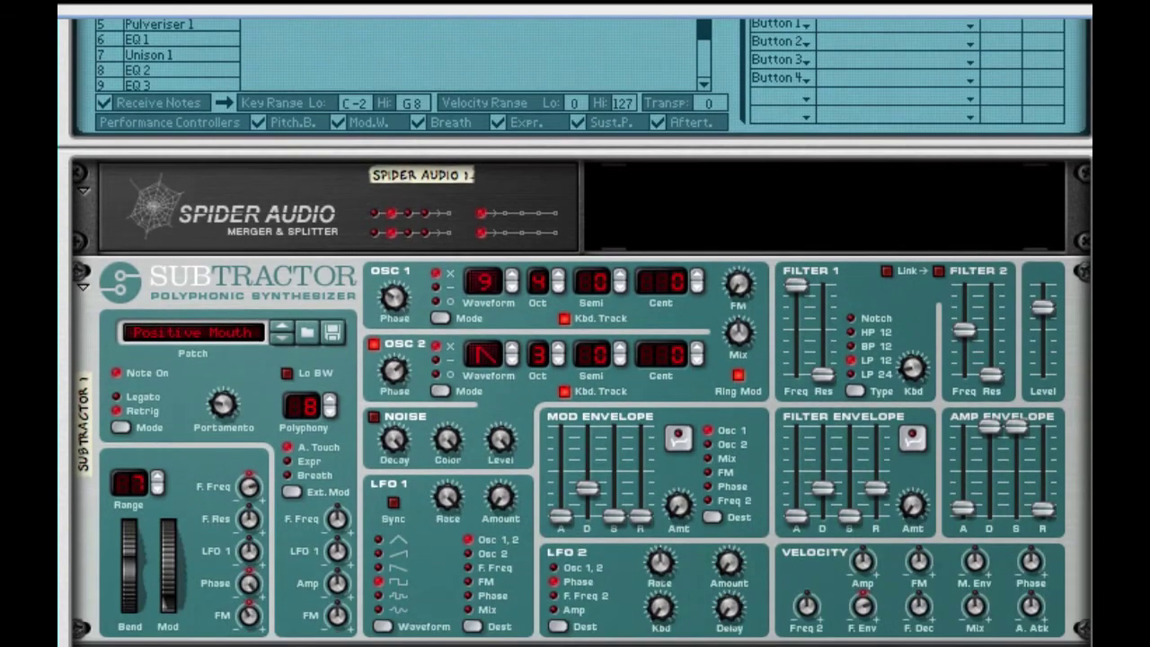
scroll(575, 333, "down", 5)
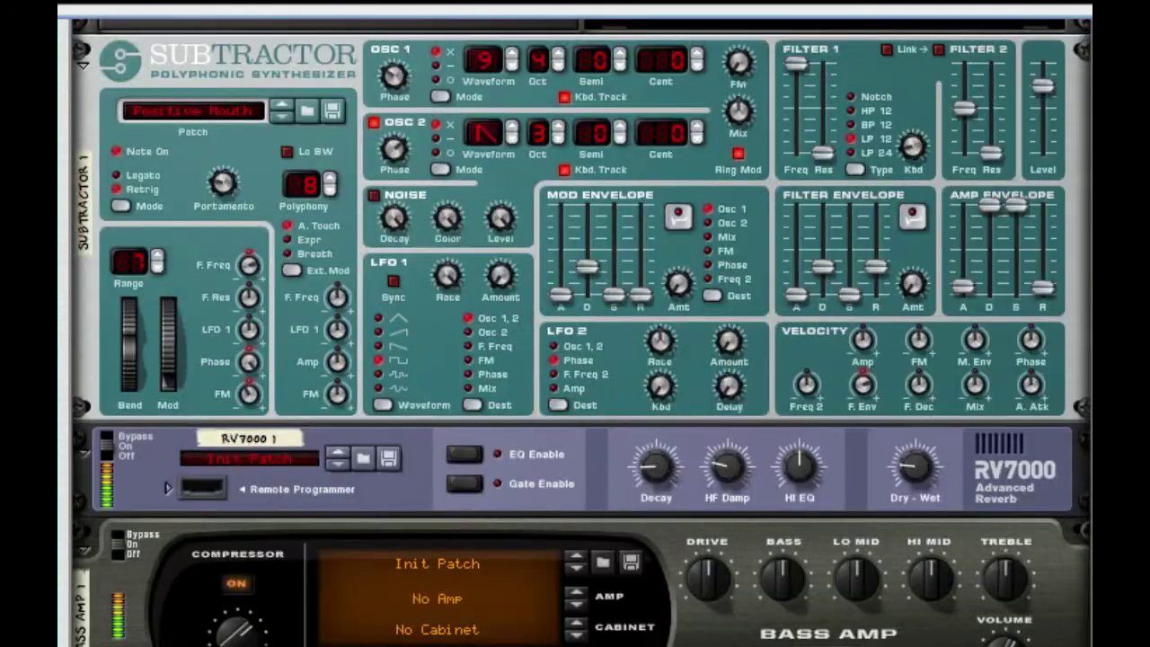
scroll(279, 265, "up", 10)
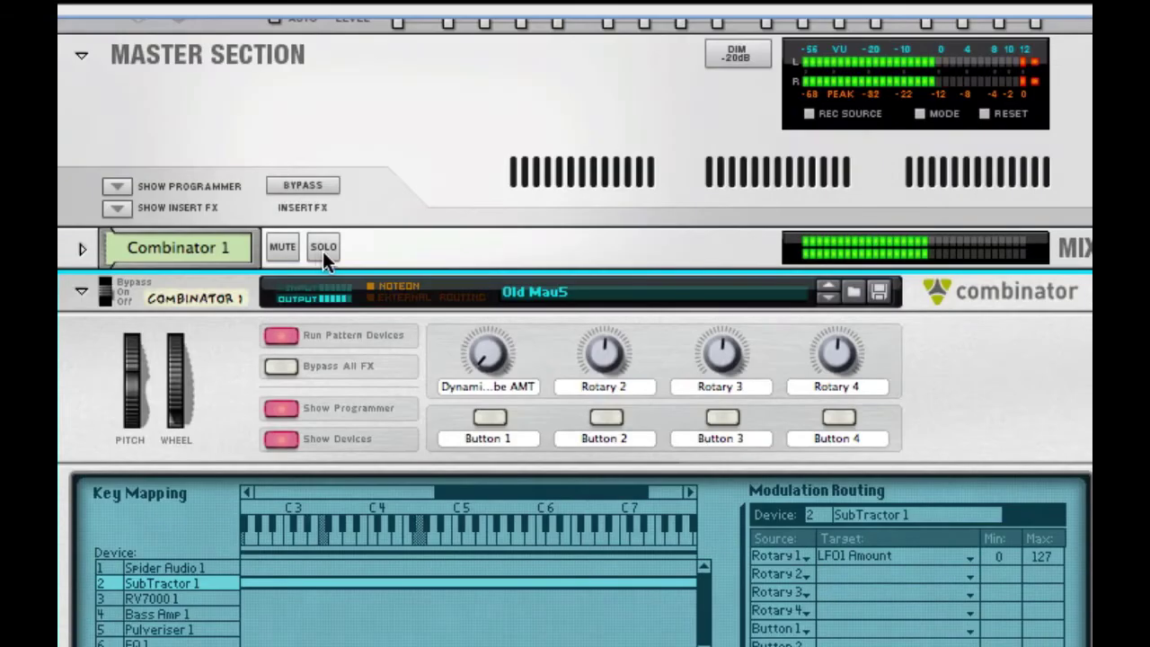
left_click(322, 248)
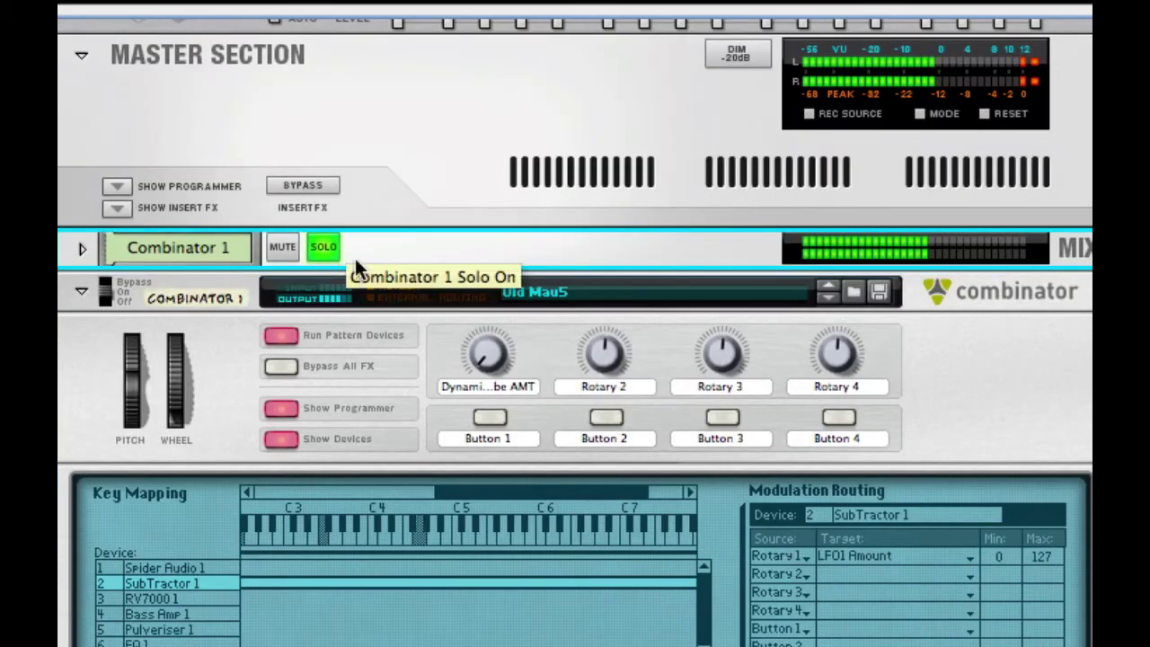
scroll(962, 469, "down", 8)
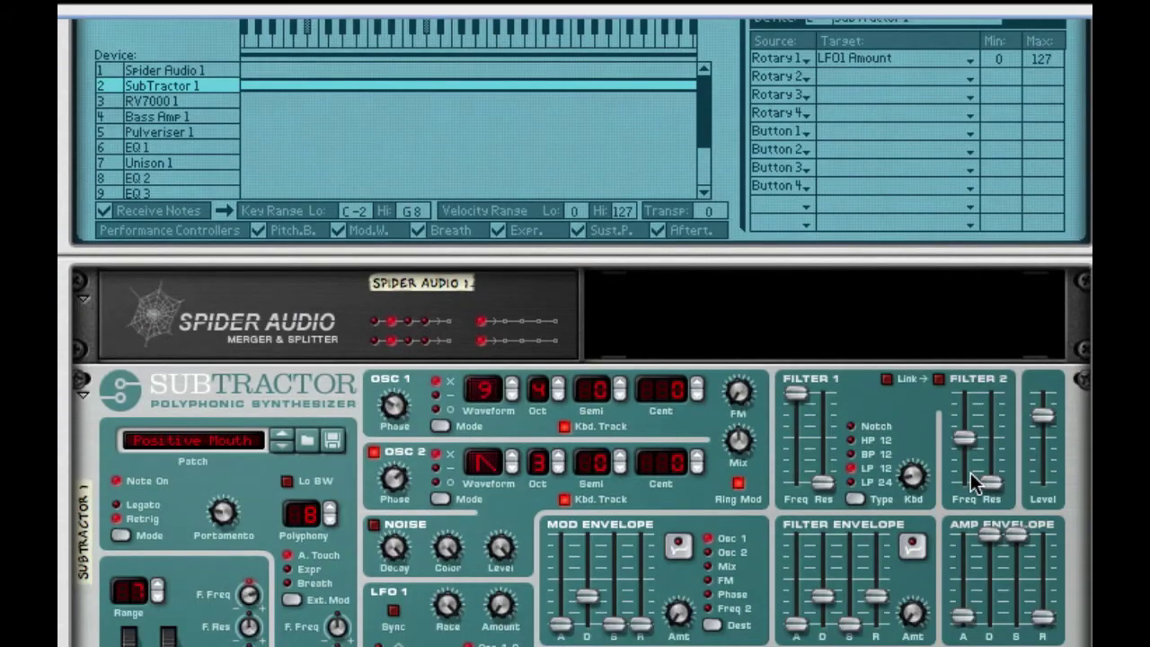
scroll(971, 473, "down", 8)
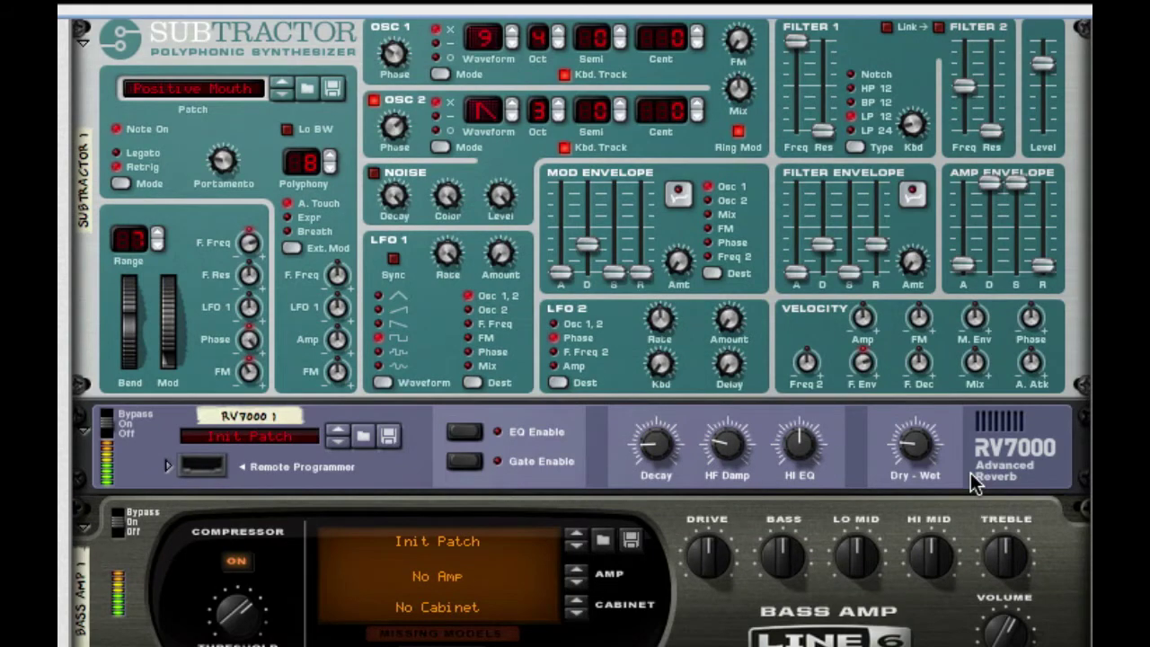
scroll(971, 472, "down", 5)
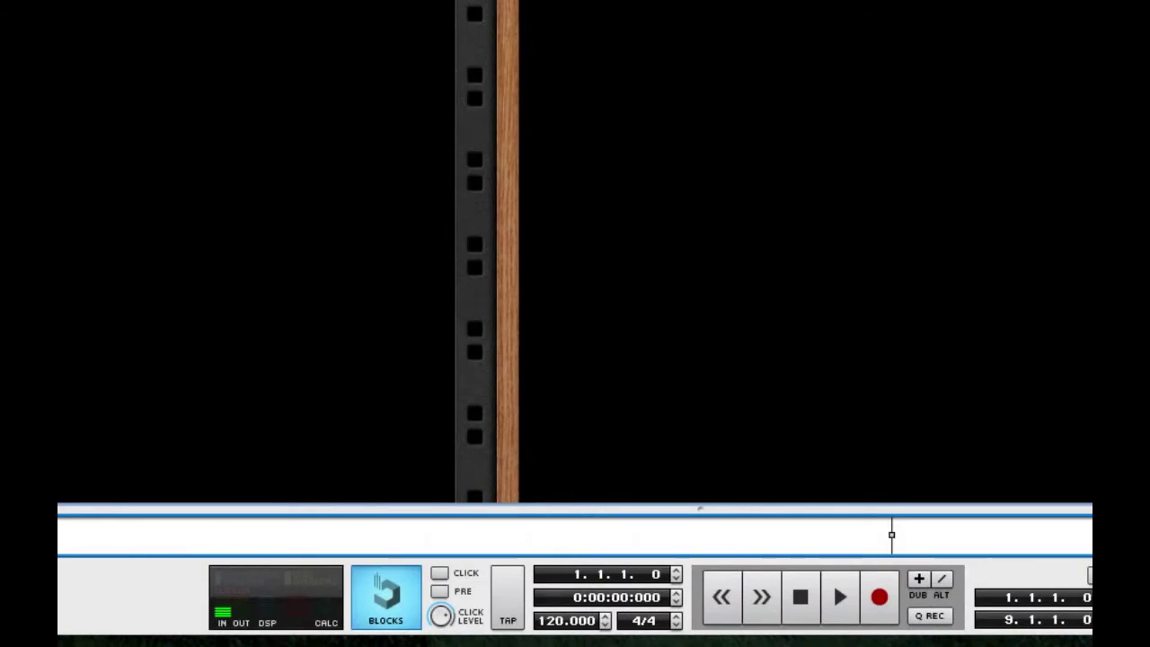
Step: Raise the tempo of the new project above 120 and create a Combinator below the Master Section
left_click_drag(553, 622, 557, 525)
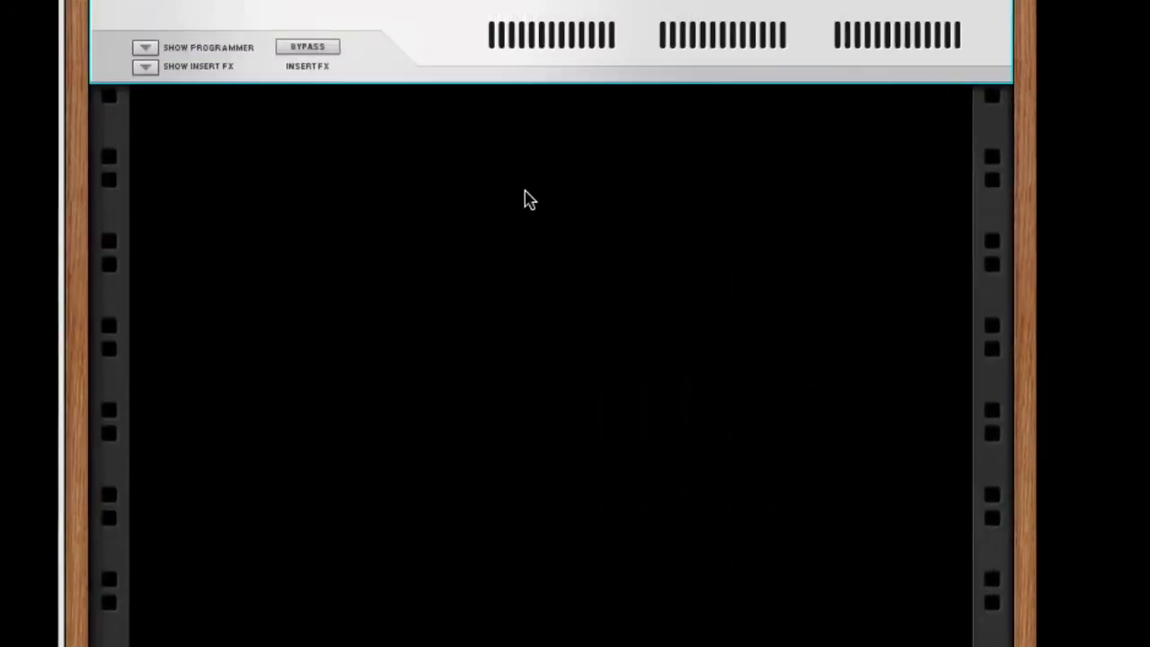
right_click(526, 196)
mouse_move(761, 398)
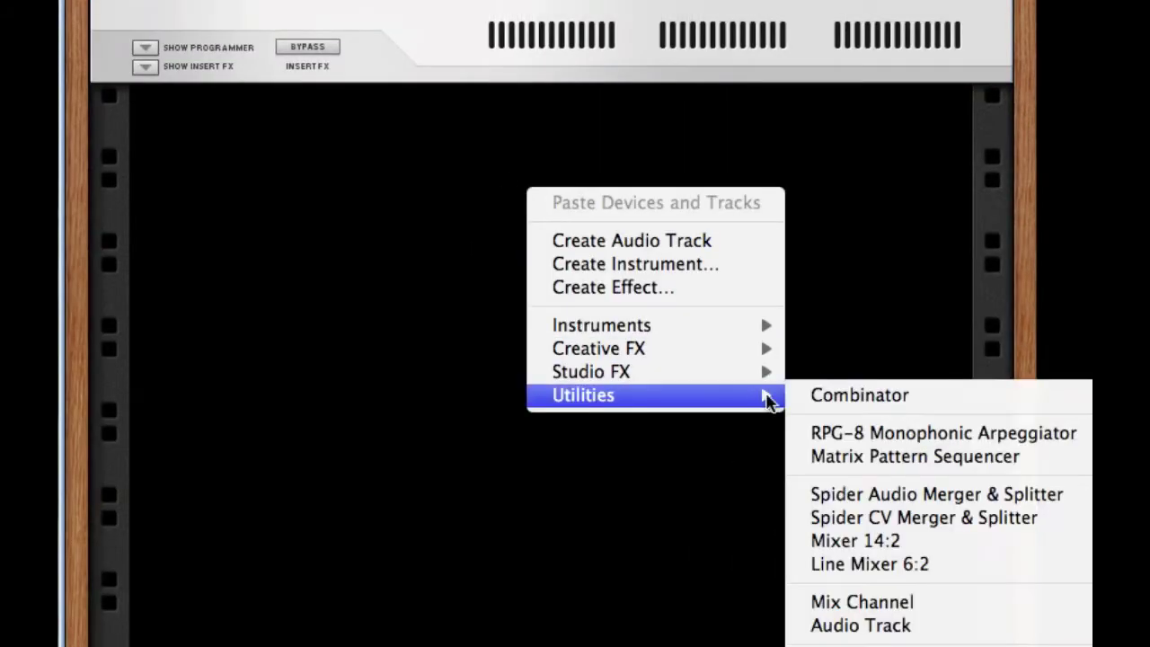
left_click(859, 399)
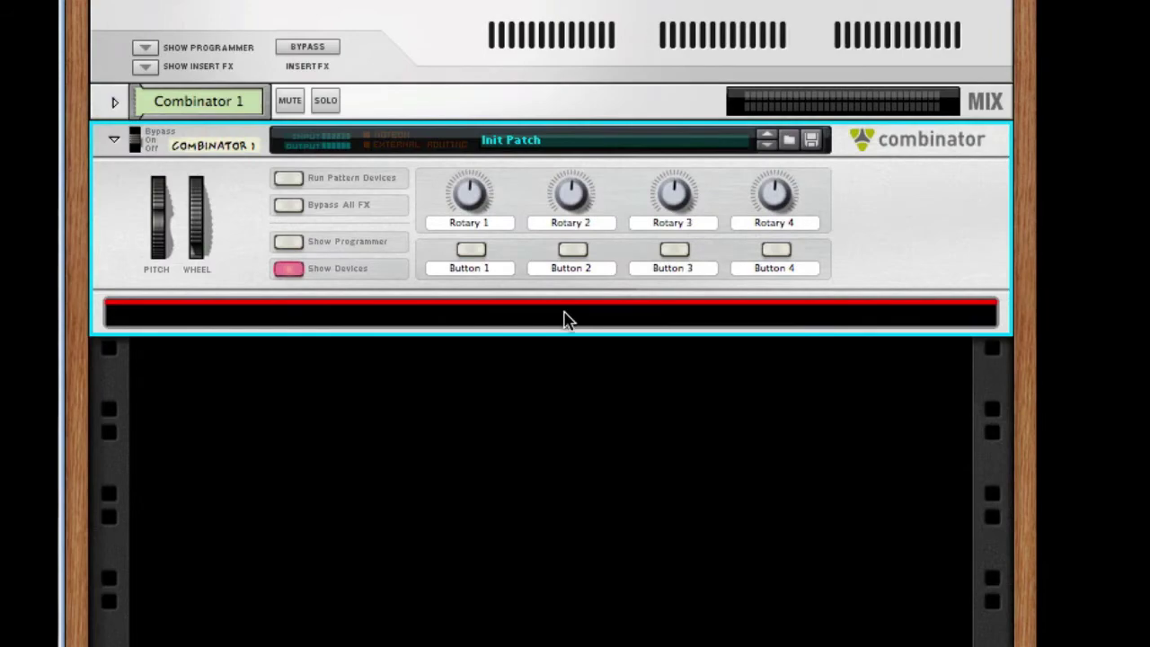
Step: Add a Subtractor synthesizer inside the empty Combinator
right_click(564, 313)
mouse_move(793, 537)
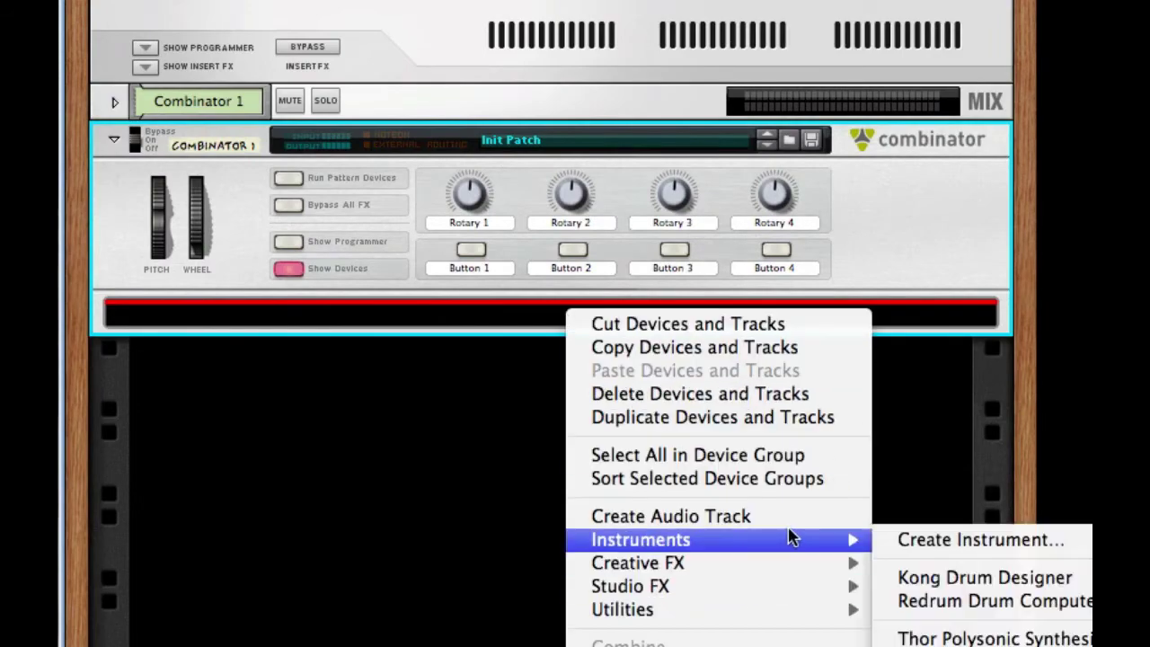
left_click(989, 645)
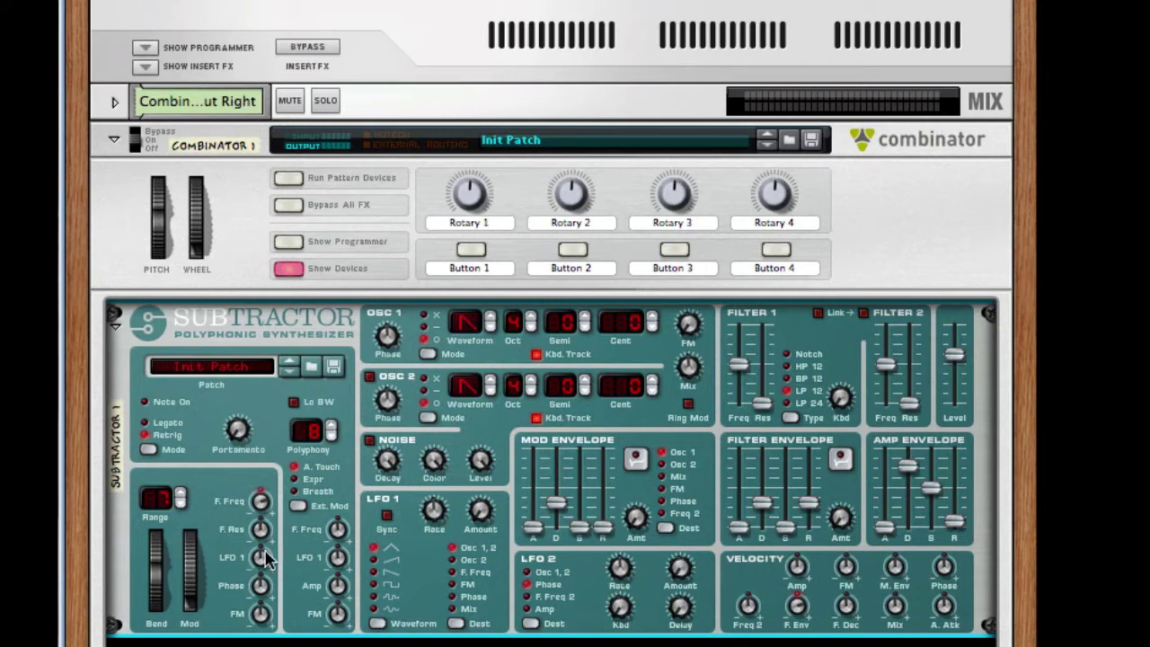
Step: Adjust the mod wheel's phase and FM amounts on the Subtractor
mouse_move(266, 557)
mouse_move(258, 634)
left_click_drag(258, 633, 258, 640)
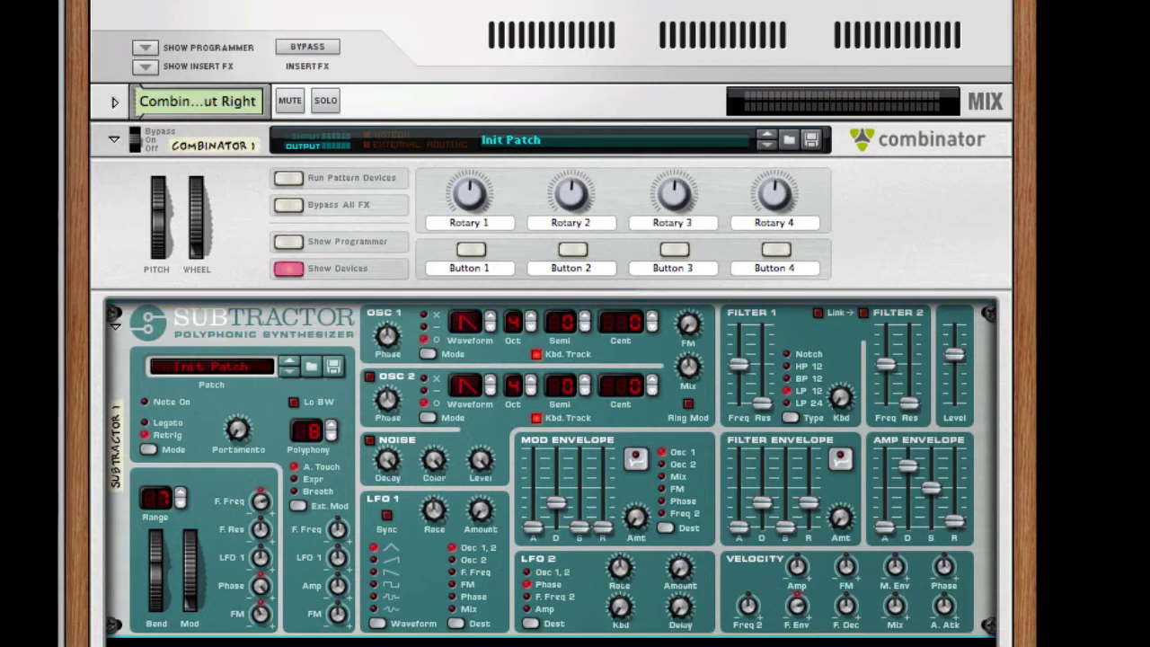
Step: Set the Subtractor's oscillator 1 to phase mode X and waveform 9
mouse_move(389, 356)
left_click_drag(388, 353, 380, 388)
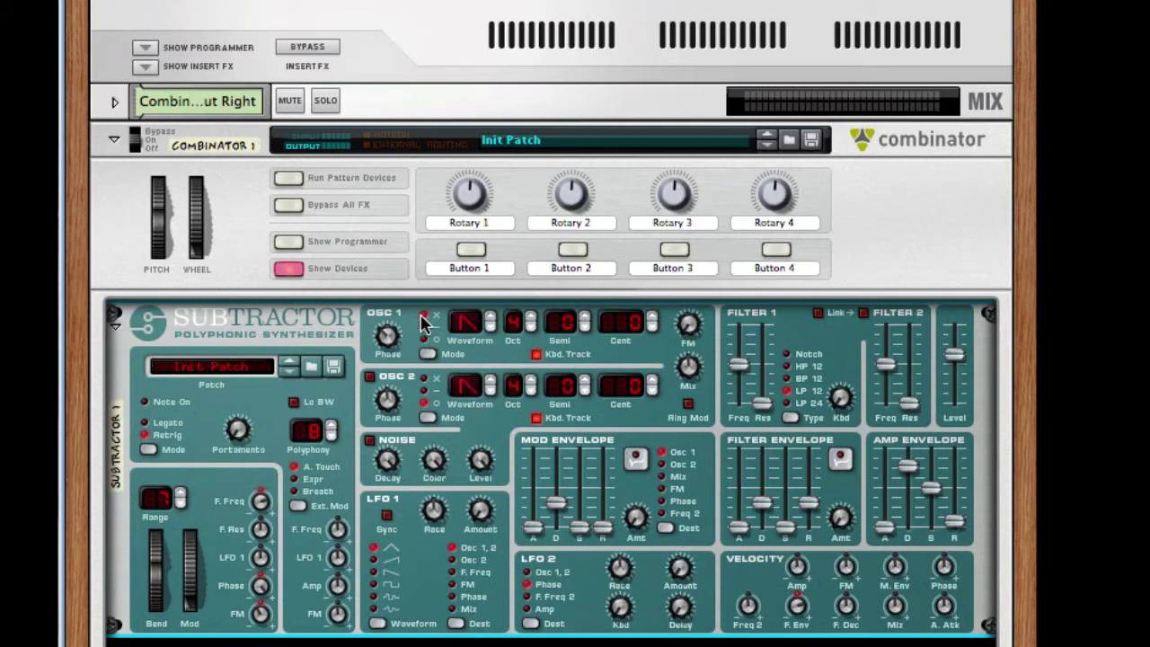
left_click_drag(471, 326, 482, 262)
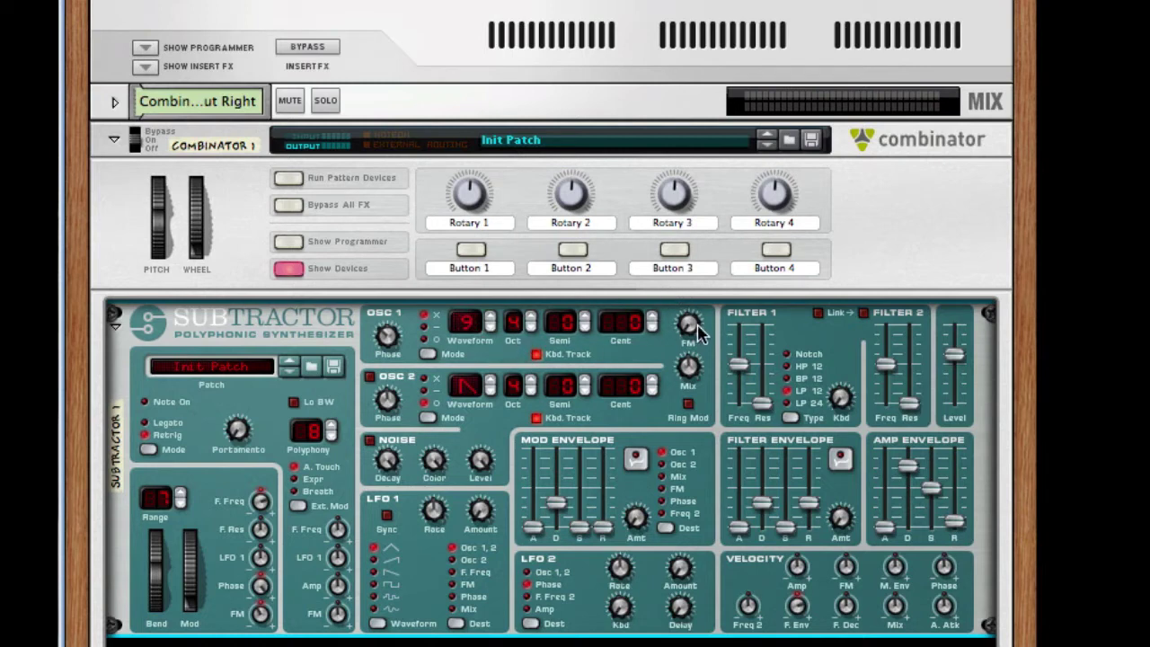
Step: Enable oscillator 2 at octave 3 and turn on Ring Mod for the Subtractor
left_click(370, 378)
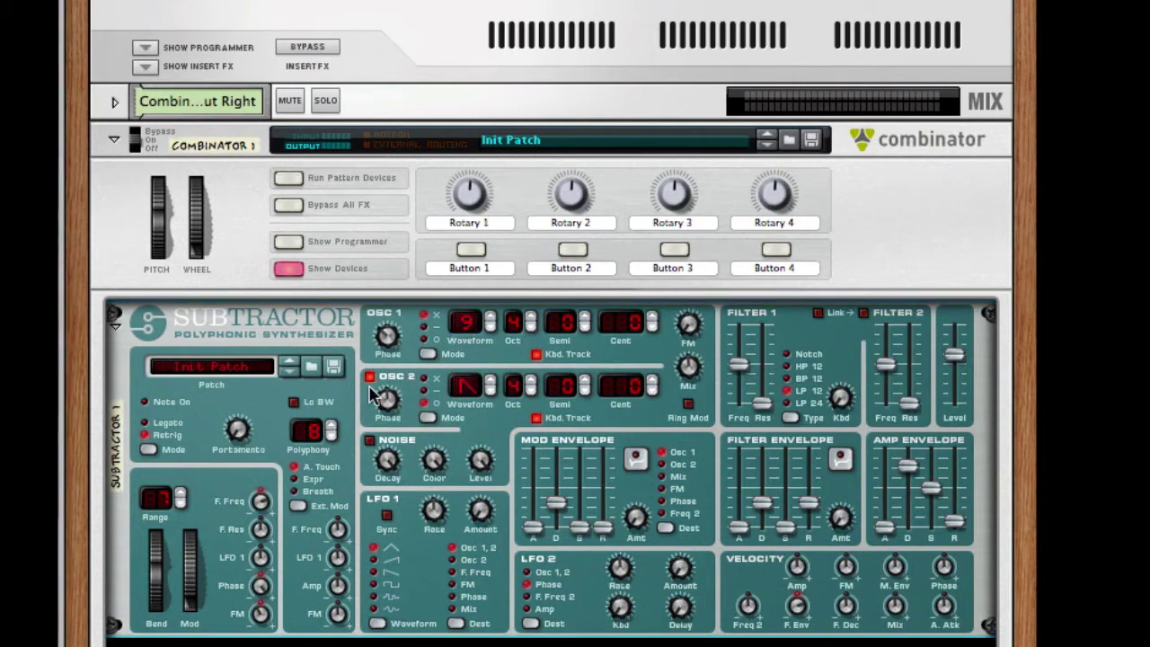
left_click_drag(402, 337, 402, 337)
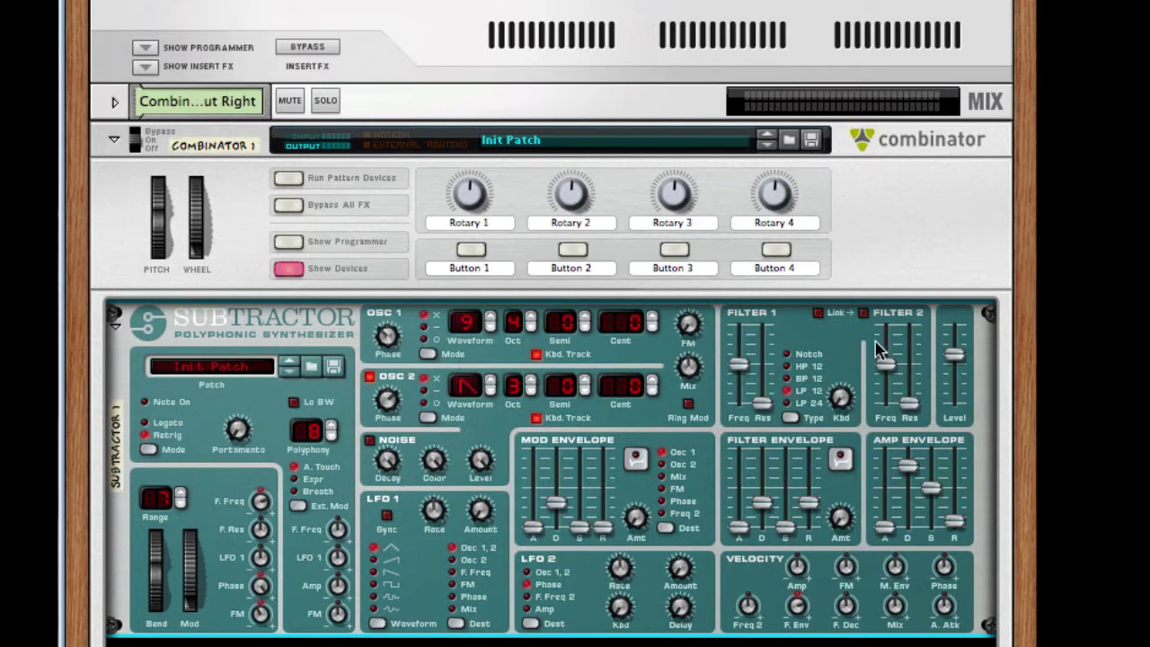
left_click(688, 403)
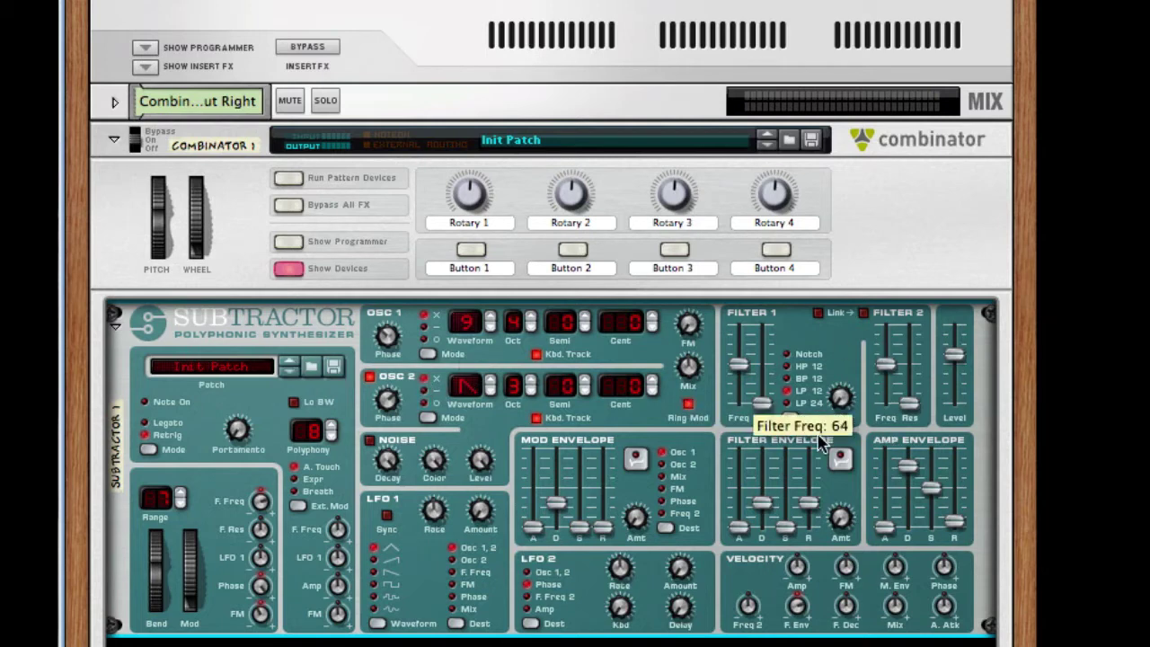
left_click(518, 389)
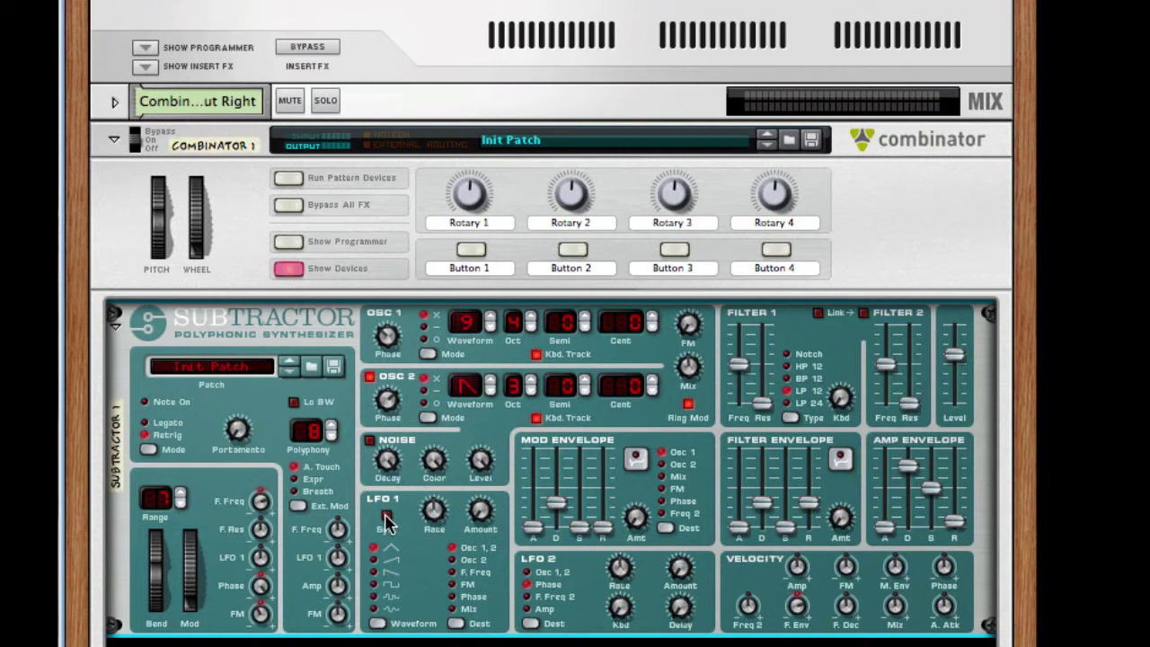
Step: Raise the LFO 1 rate and set the LFO 1 waveform to square
left_click_drag(433, 509, 433, 481)
left_click(373, 585)
mouse_move(469, 521)
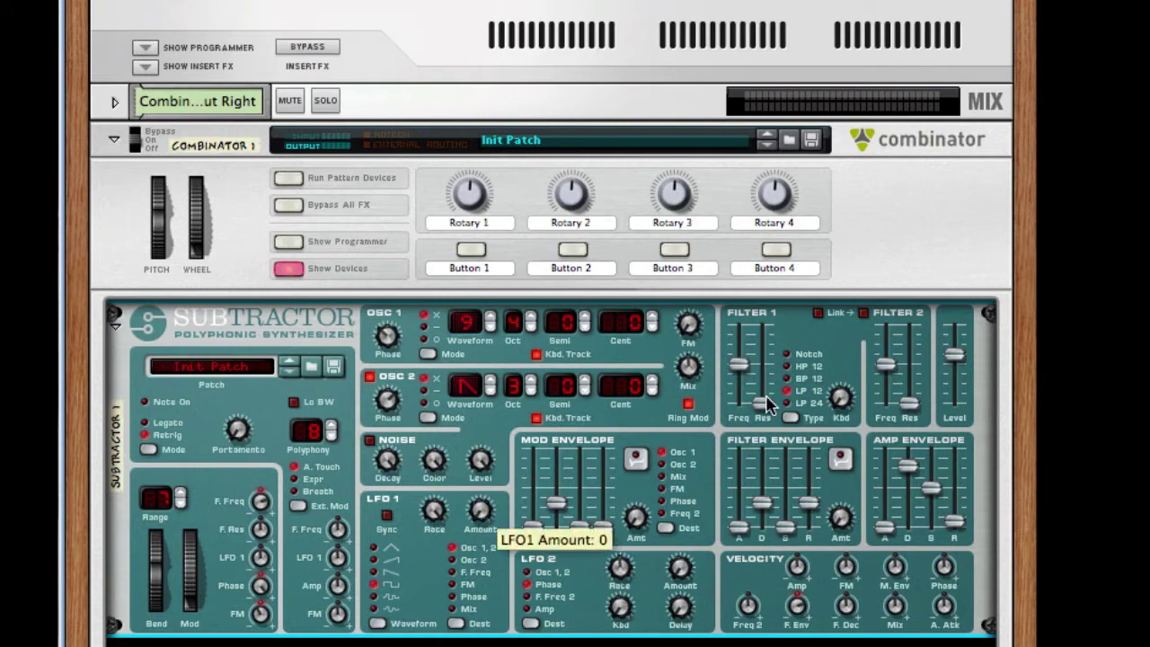
Step: Raise the Filter 1 frequency to its maximum and adjust the filter's keyboard tracking
mouse_move(769, 395)
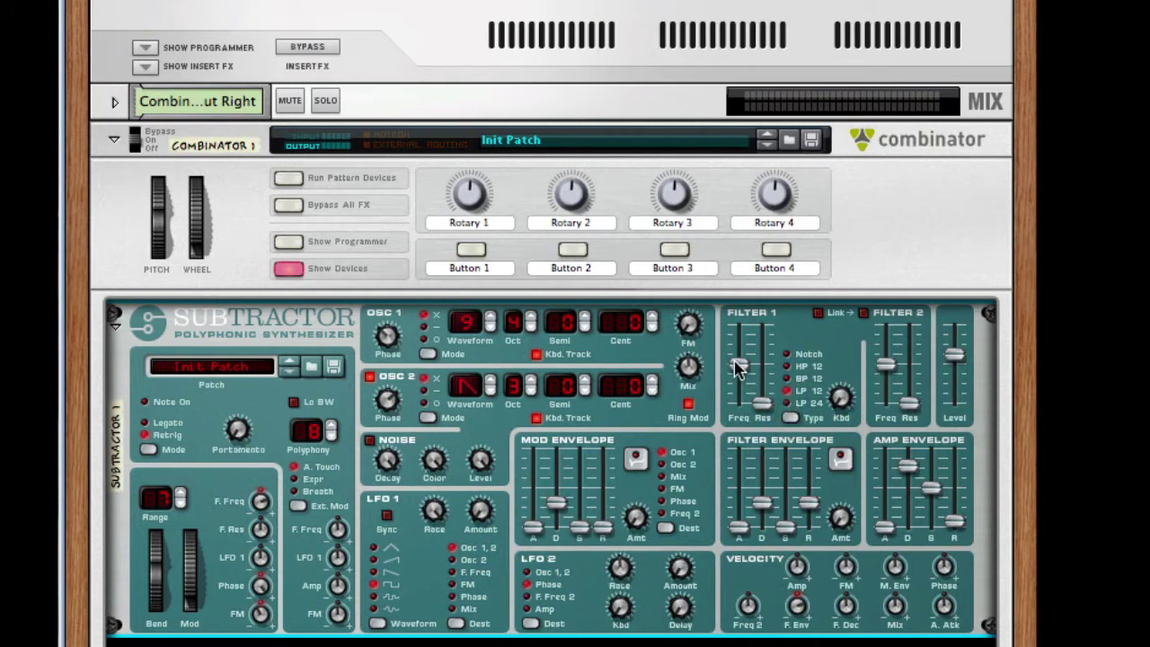
left_click_drag(739, 364, 734, 272)
mouse_move(762, 375)
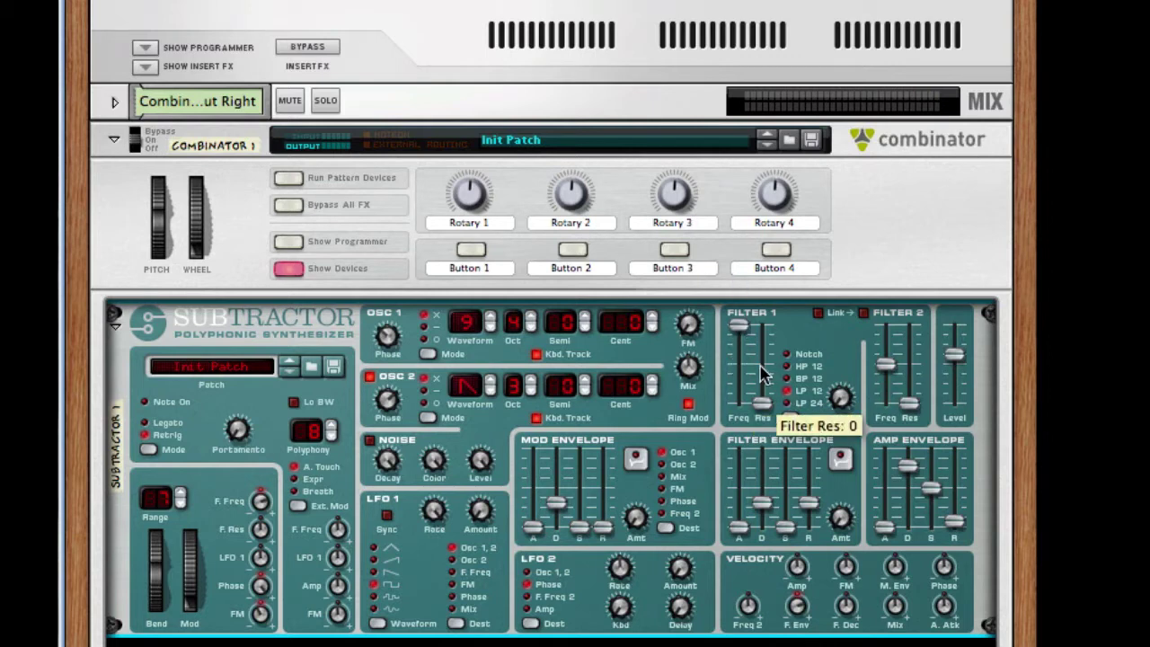
left_click_drag(845, 385, 838, 318)
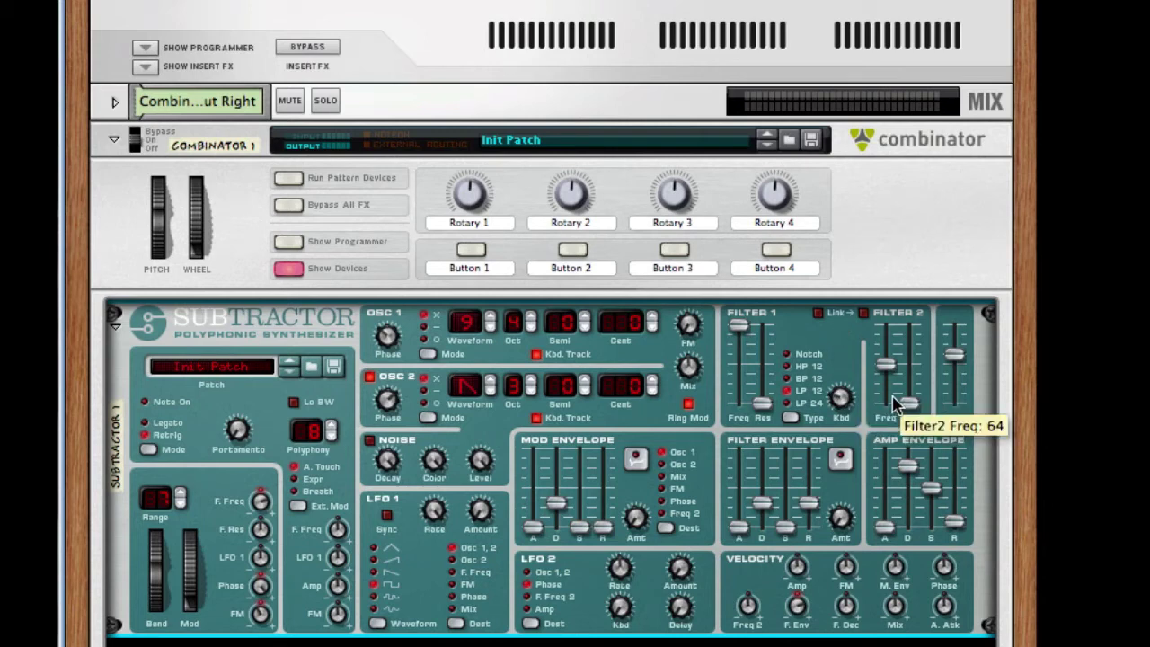
Step: Raise the decay and sustain of the Subtractor's Amp Envelope to their maximum
left_click_drag(908, 466, 907, 447)
left_click_drag(930, 492, 931, 446)
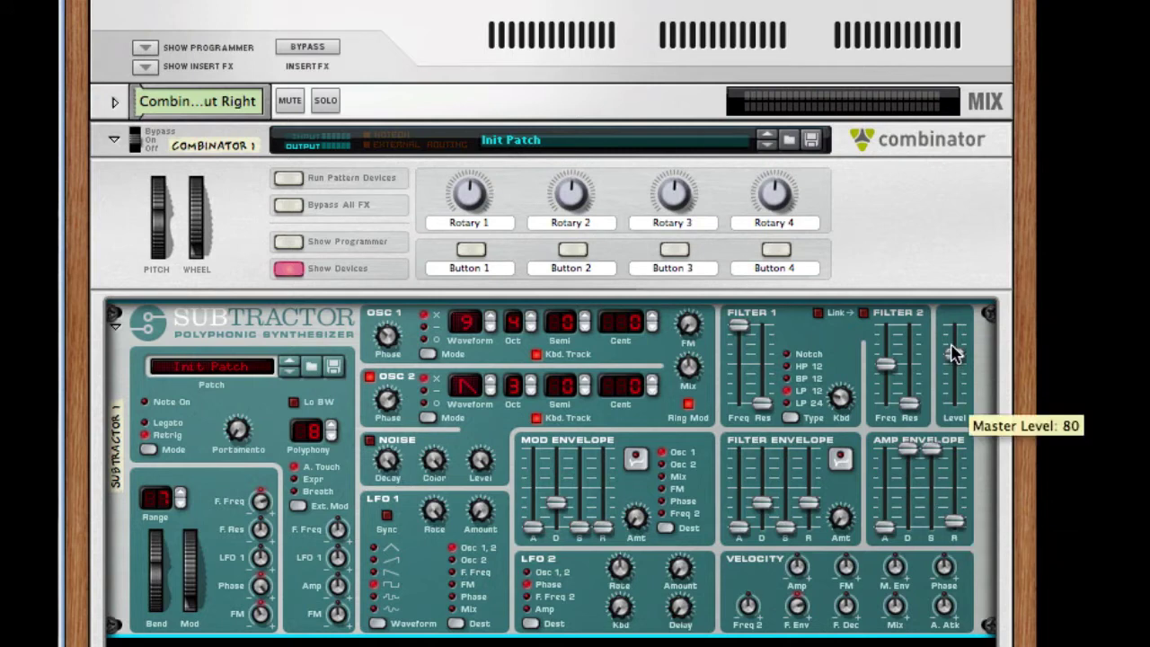
Step: Add an RV7000 Advanced Reverb after the Subtractor and lower its Dry-Wet and Decay amounts
right_click(981, 336)
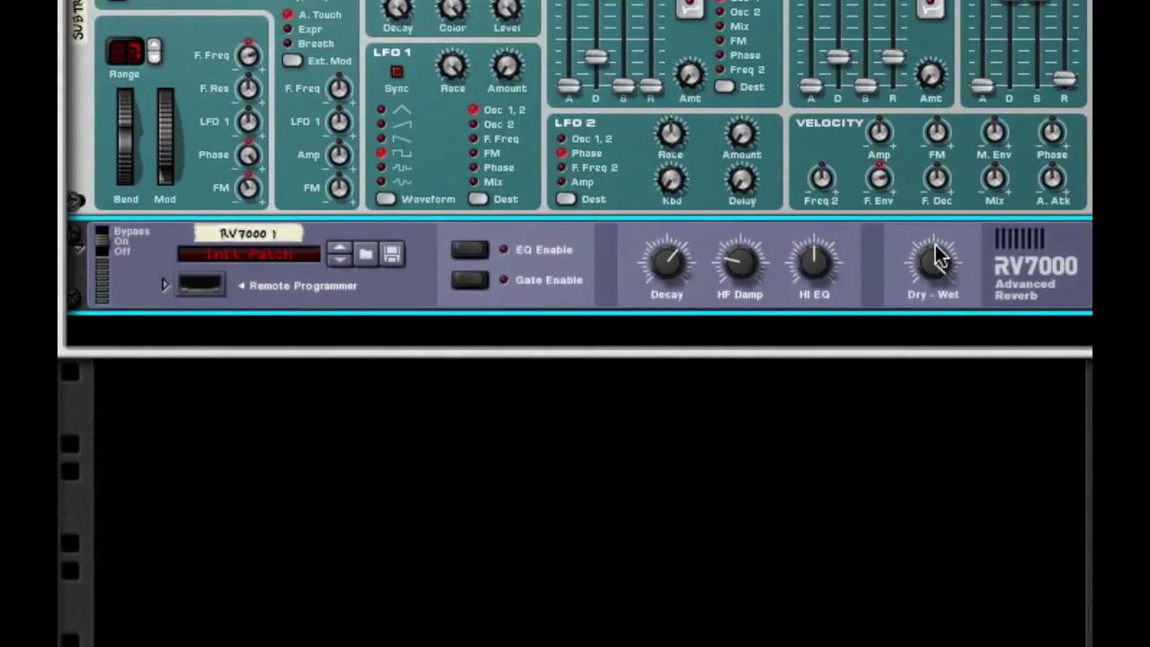
left_click_drag(910, 438, 883, 550)
left_click_drag(663, 264, 639, 445)
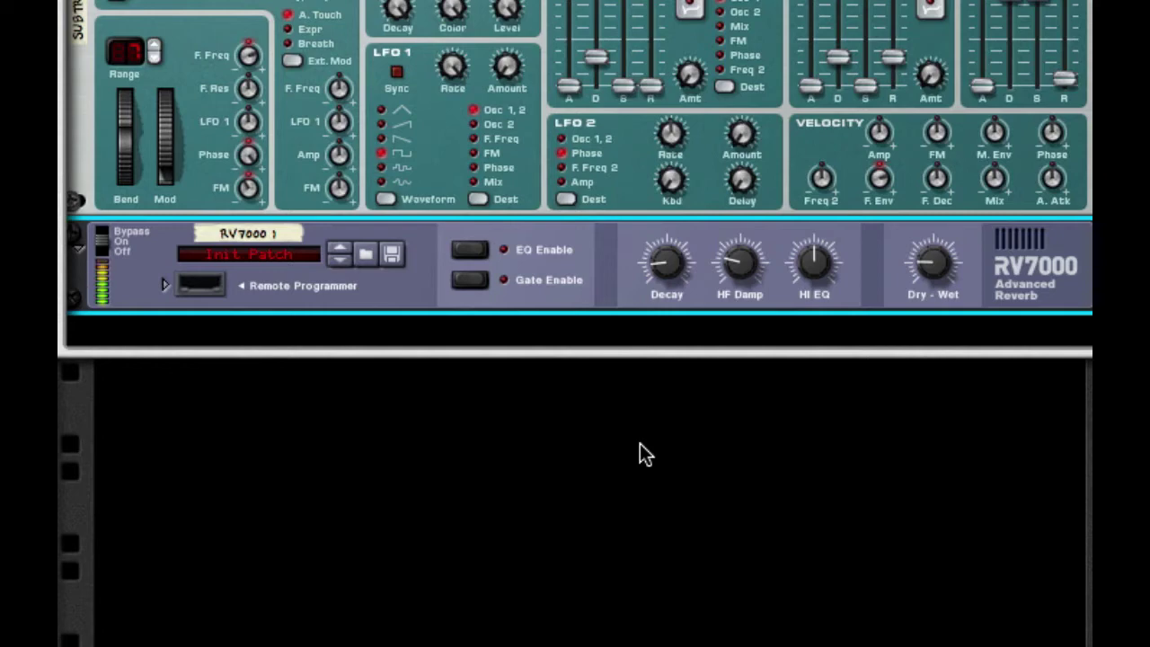
Step: Add a Line 6 Bass Amp after the reverb and set its compressor threshold to 73
right_click(987, 292)
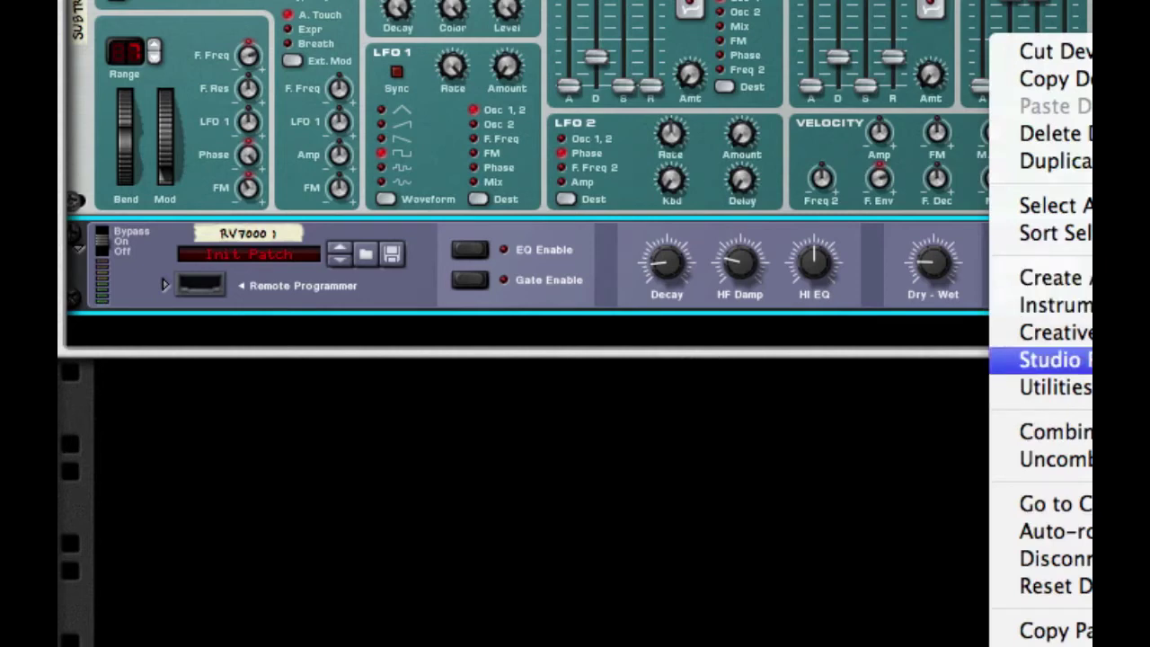
left_click(1123, 405)
left_click_drag(239, 324, 236, 357)
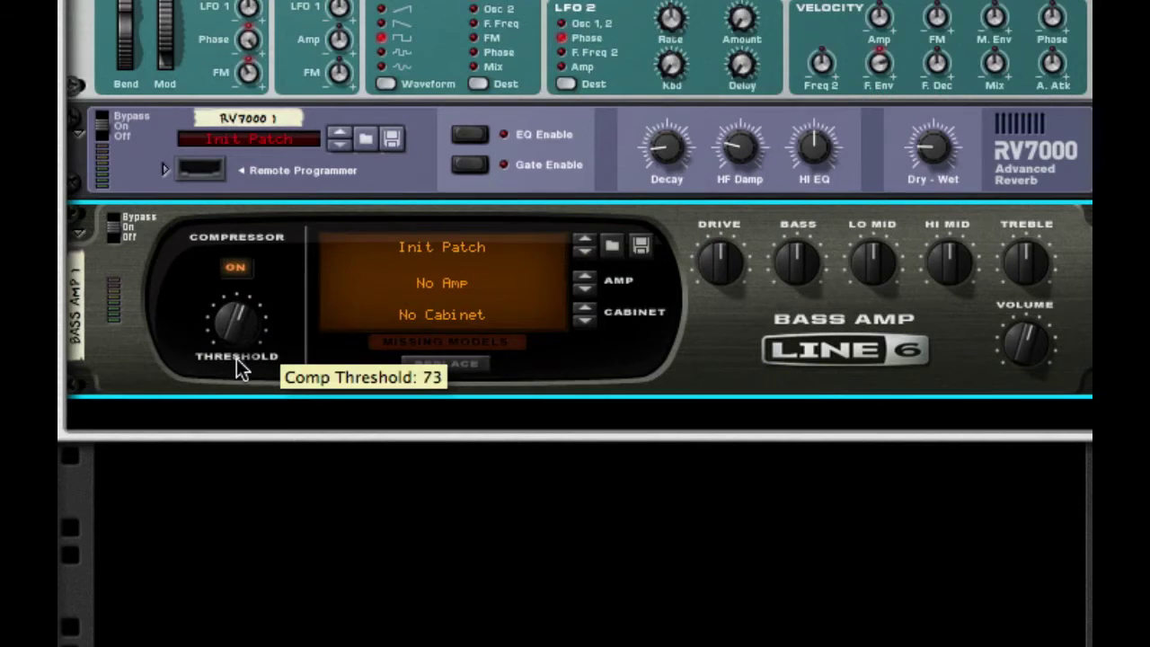
Step: Add a Pulveriser after the Bass Amp, raise its Squash and Dirt, and lower the Squash release
scroll(827, 203, "down", 2)
right_click(829, 285)
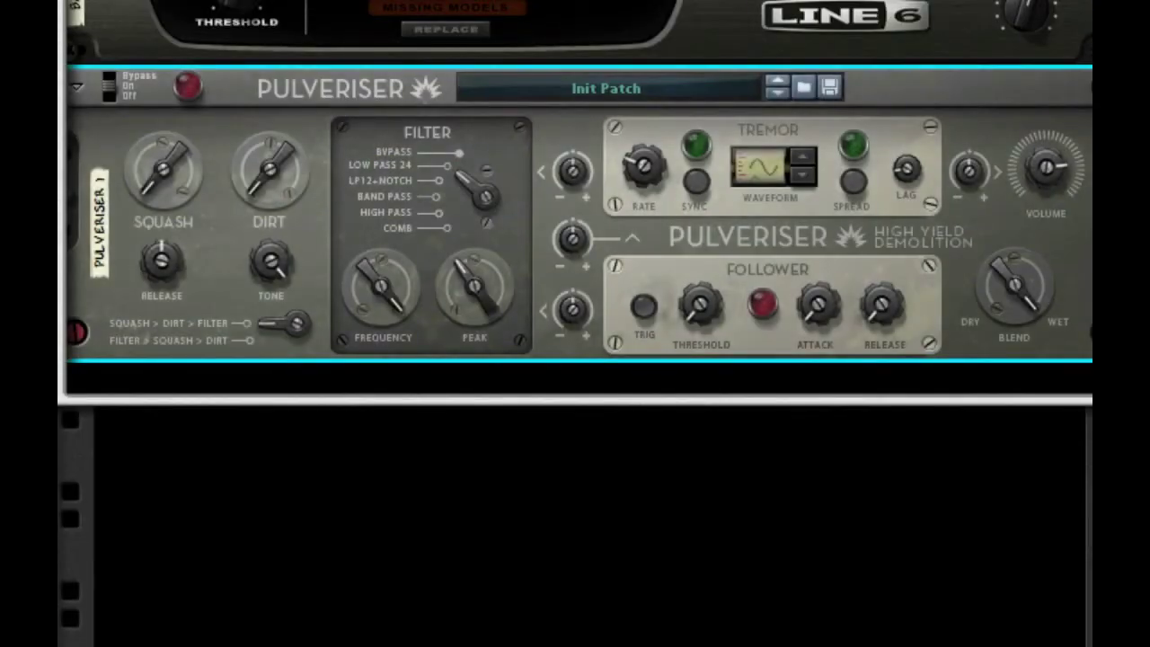
mouse_move(150, 106)
left_mouse_down()
mouse_move(148, 137)
mouse_move(148, 100)
left_mouse_up()
left_click_drag(271, 165, 261, 112)
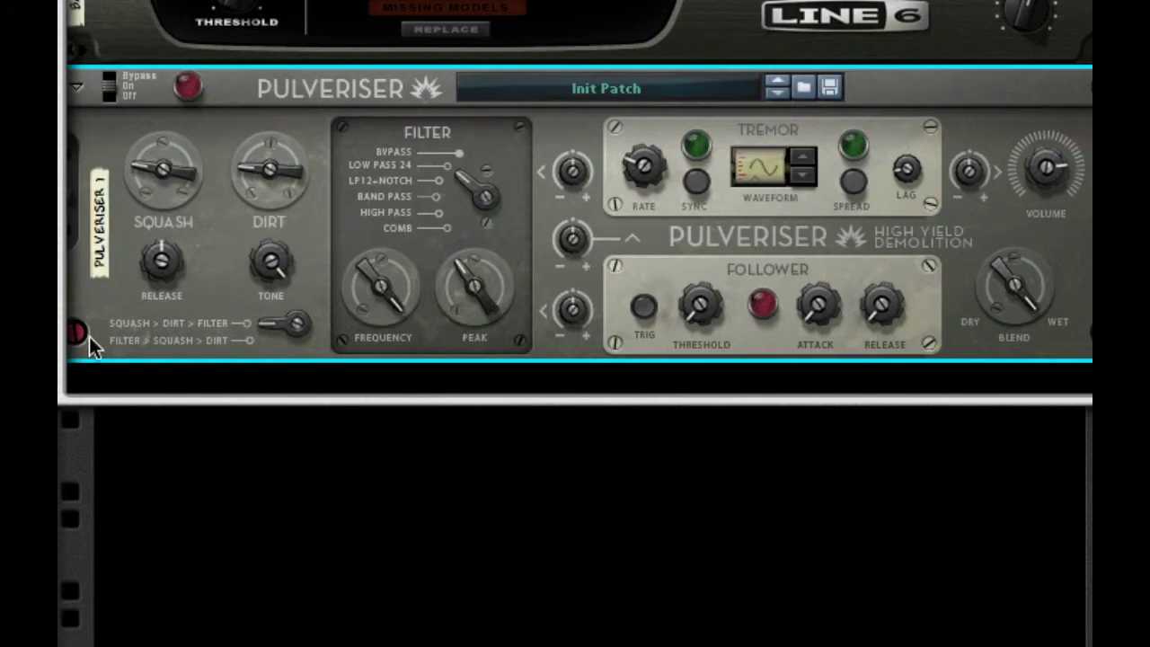
left_click_drag(155, 266, 155, 357)
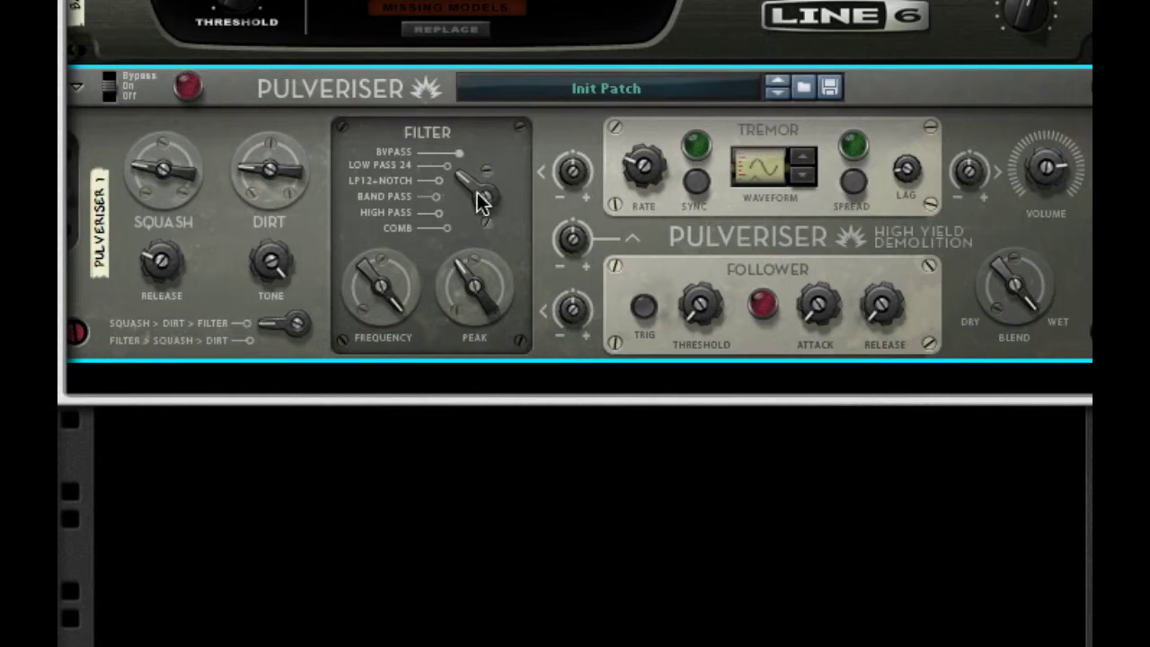
Step: Set the Pulveriser's filter to Comb with lower Frequency and higher Peak, and set the routing to Filter > Squash > Dirt
left_click_drag(466, 185, 484, 453)
left_click_drag(385, 314, 385, 368)
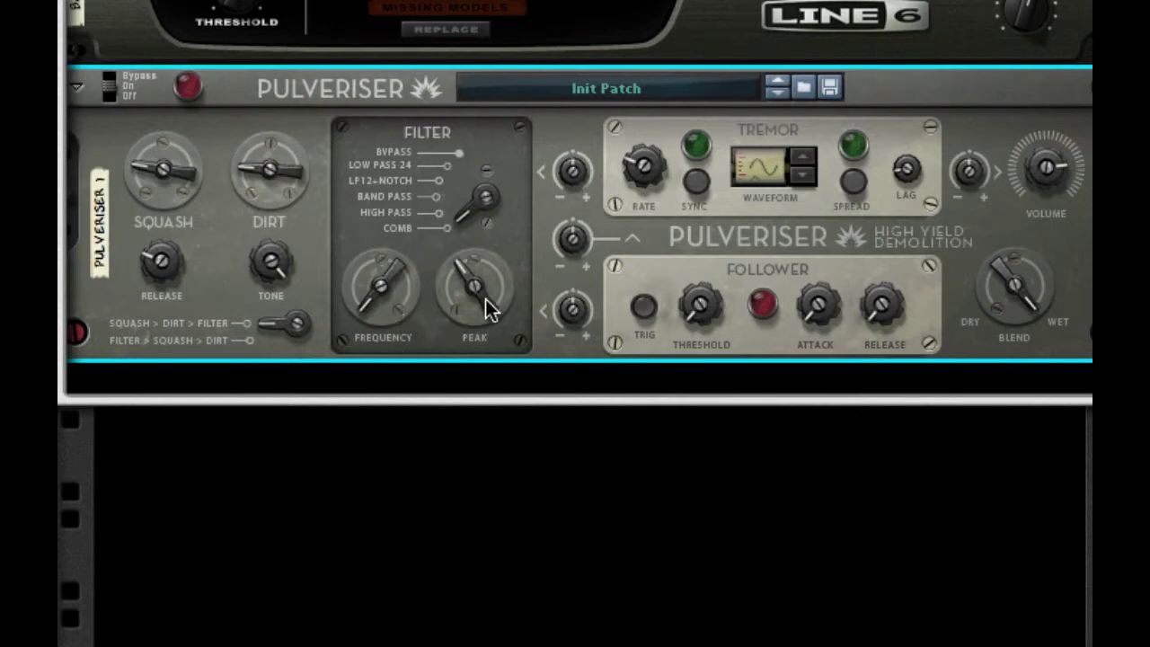
left_click_drag(485, 299, 483, 274)
left_click(276, 334)
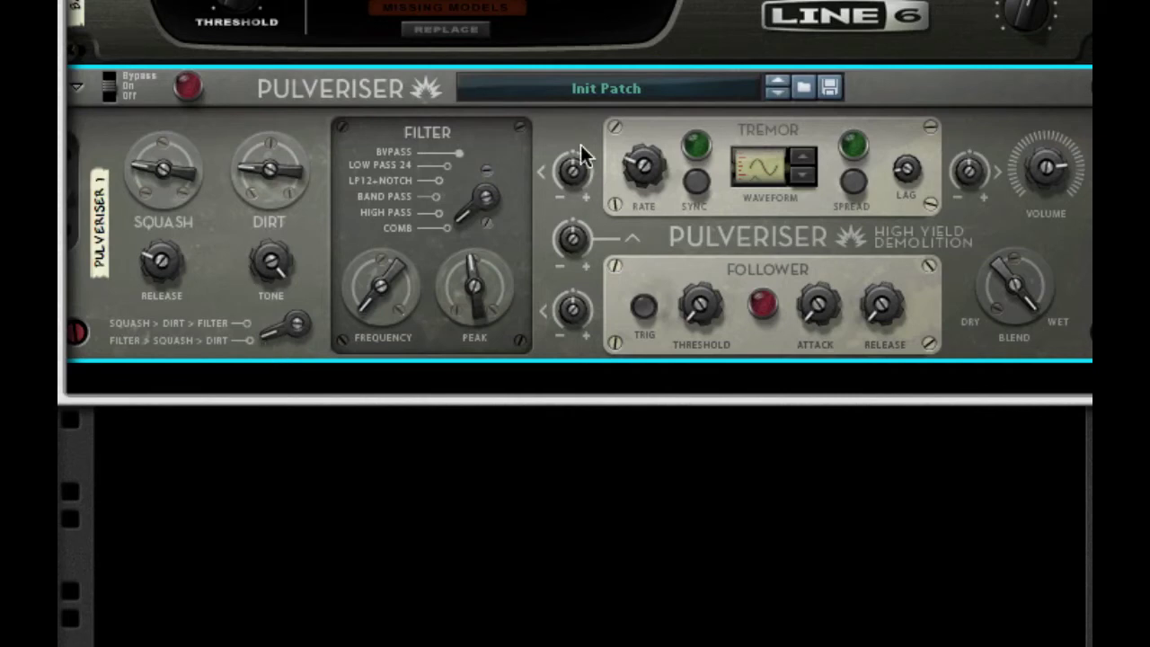
Step: Configure the Pulveriser's Tremor with Tremor to Frequency at about -78%, an adjusted rate and lag, Spread on and a different waveform
left_click_drag(575, 165, 575, 185)
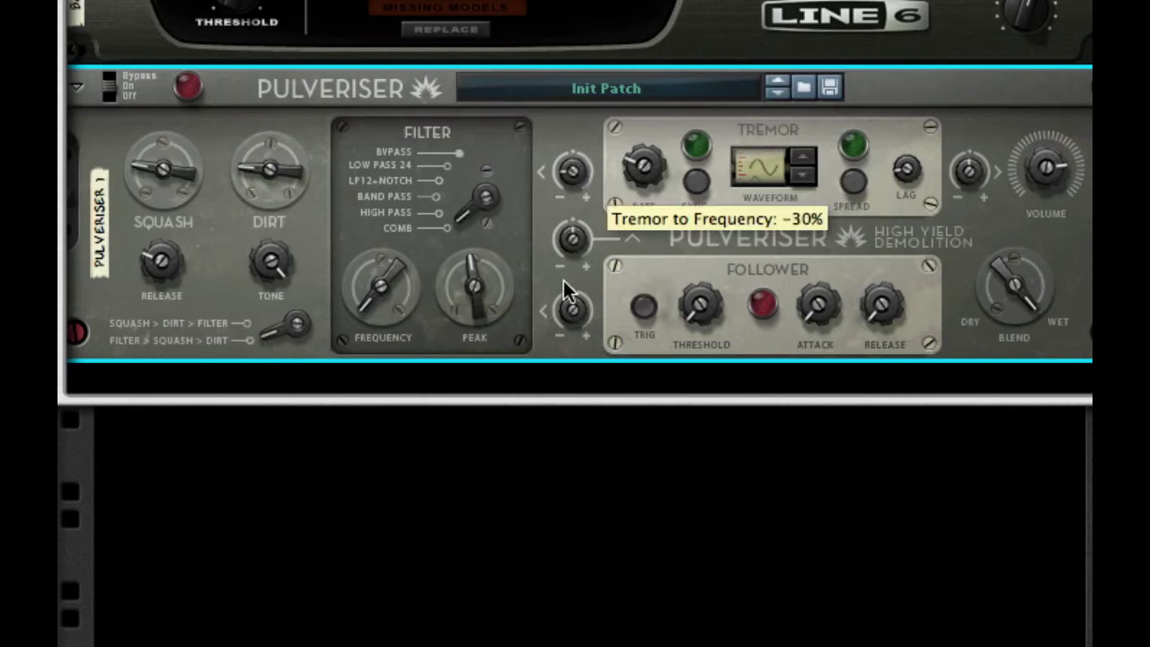
left_click_drag(566, 303, 559, 322)
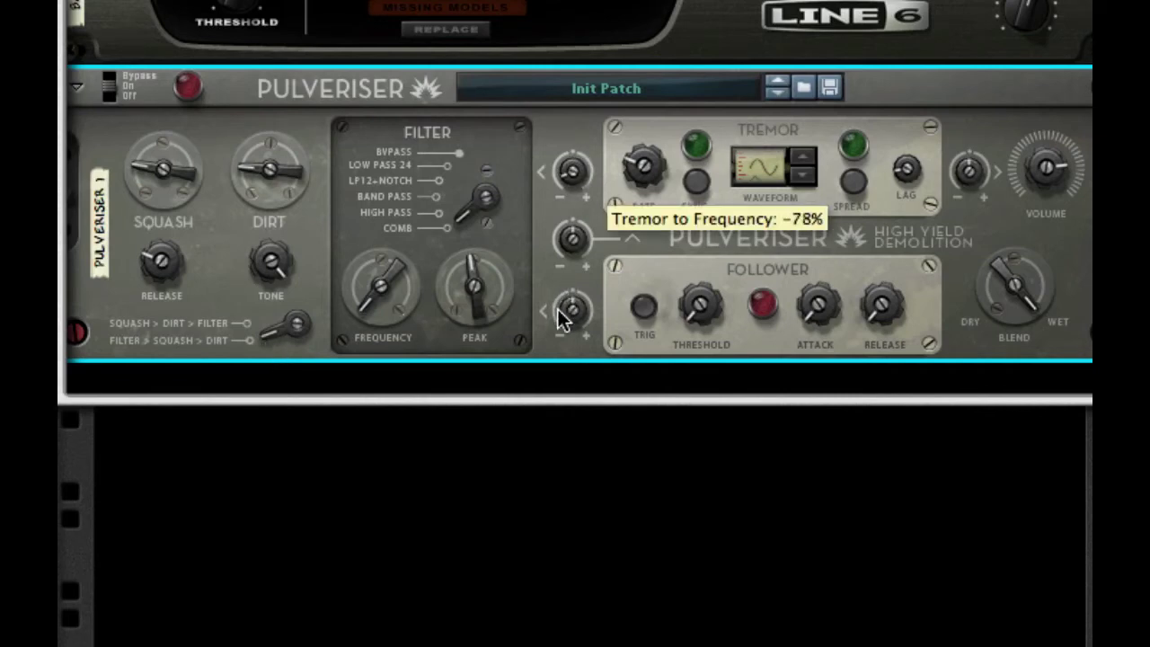
left_click_drag(646, 168, 645, 189)
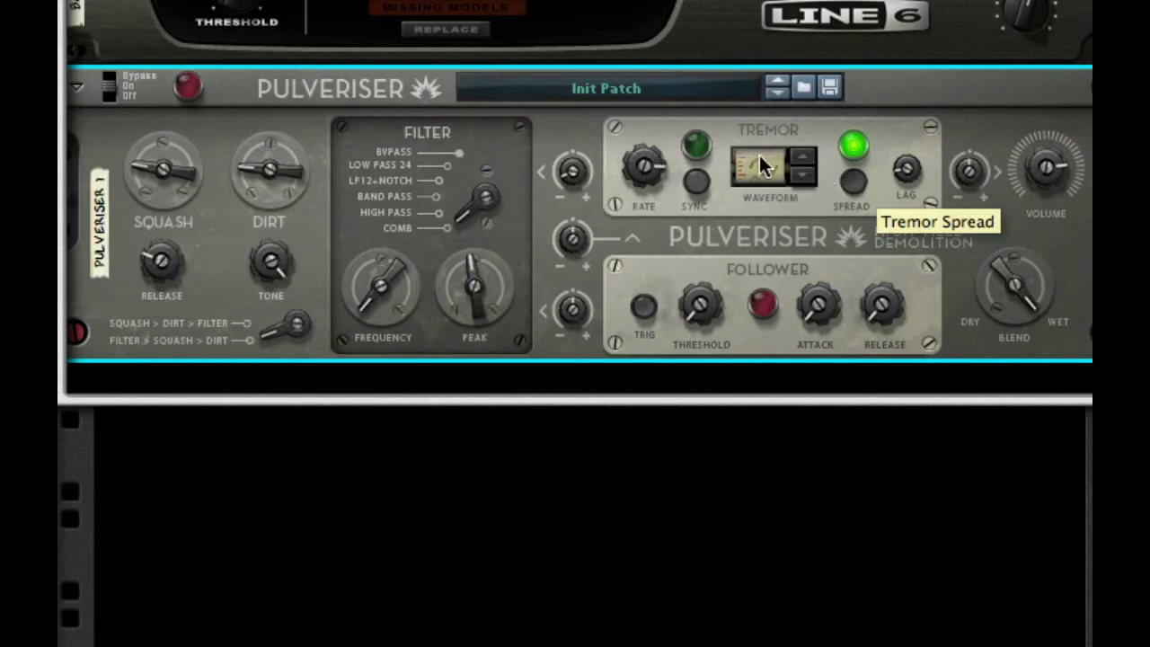
left_click_drag(747, 154, 757, 0)
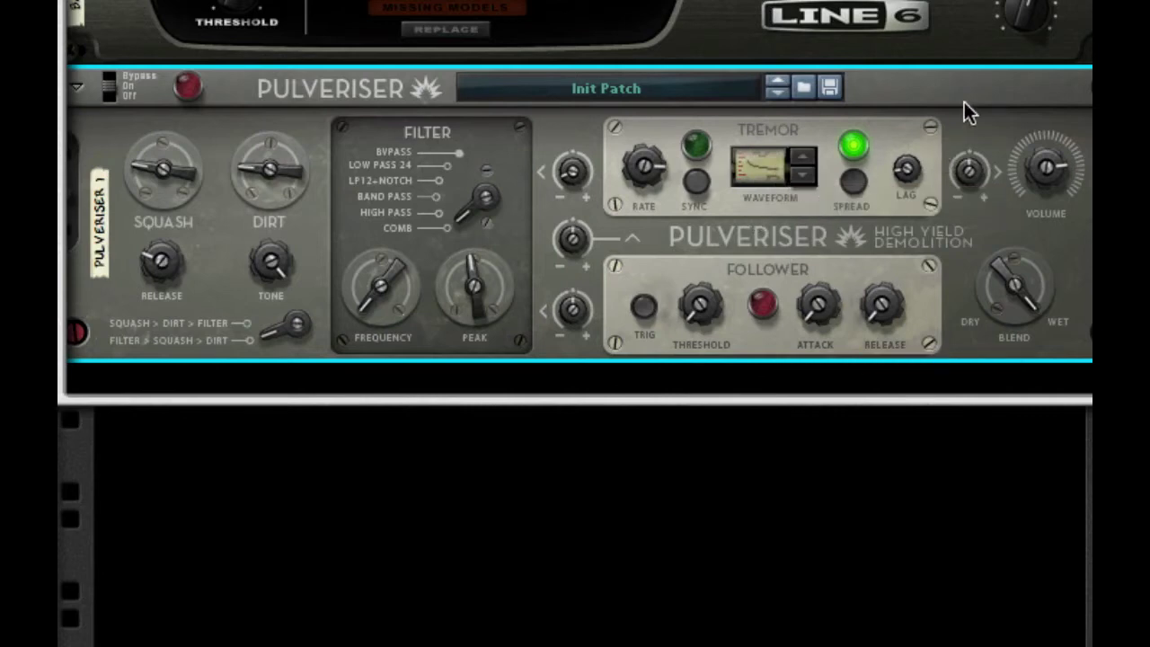
left_click_drag(906, 173, 955, 402)
Step: Raise the Pulveriser's Follower to Frequency amount, follower threshold and release, and set the follower attack to 14%
left_click_drag(575, 313, 576, 232)
mouse_move(581, 311)
left_mouse_down()
mouse_move(583, 268)
mouse_move(579, 304)
left_mouse_up()
left_click_drag(700, 302, 690, 213)
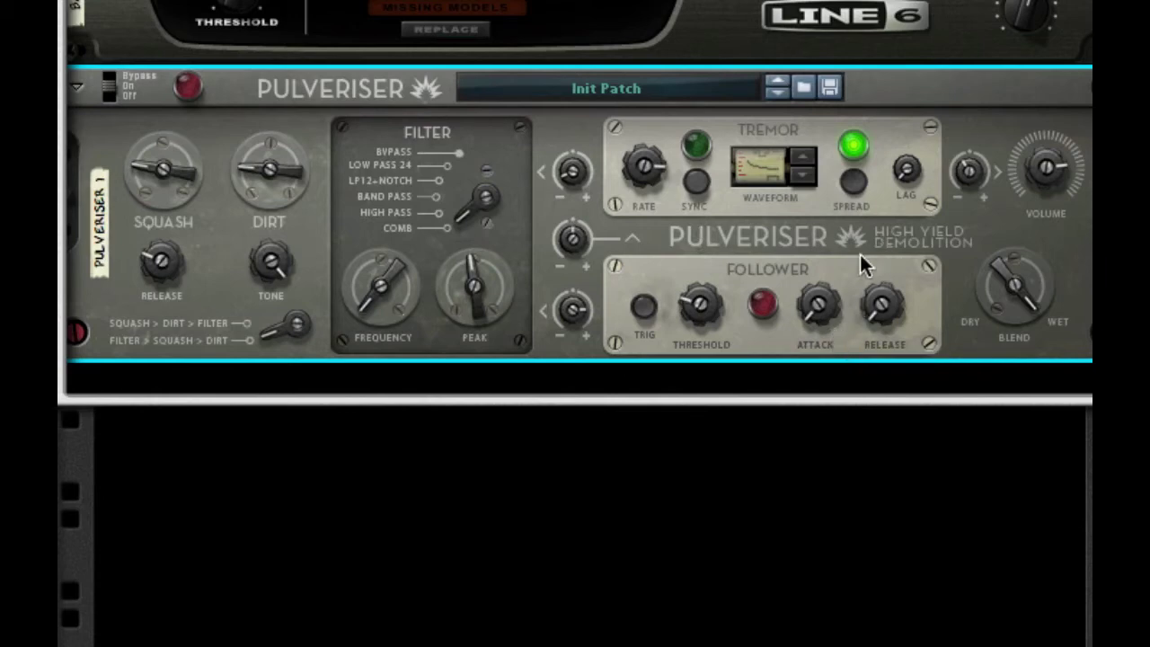
left_click_drag(833, 306, 824, 250)
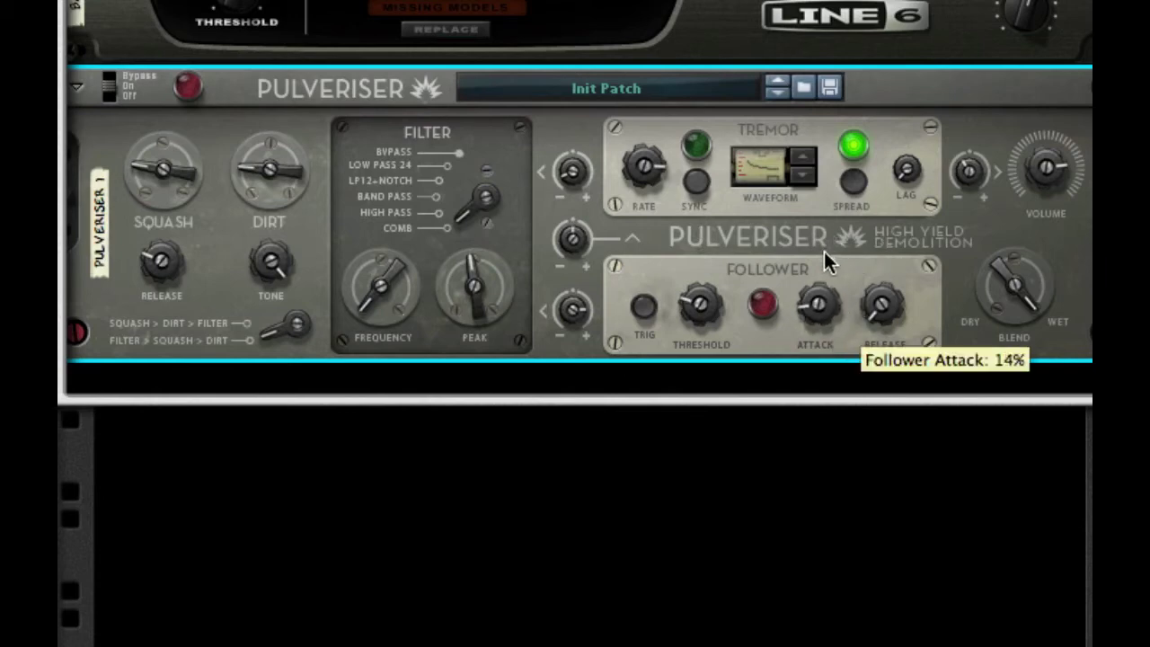
left_click_drag(900, 315, 897, 63)
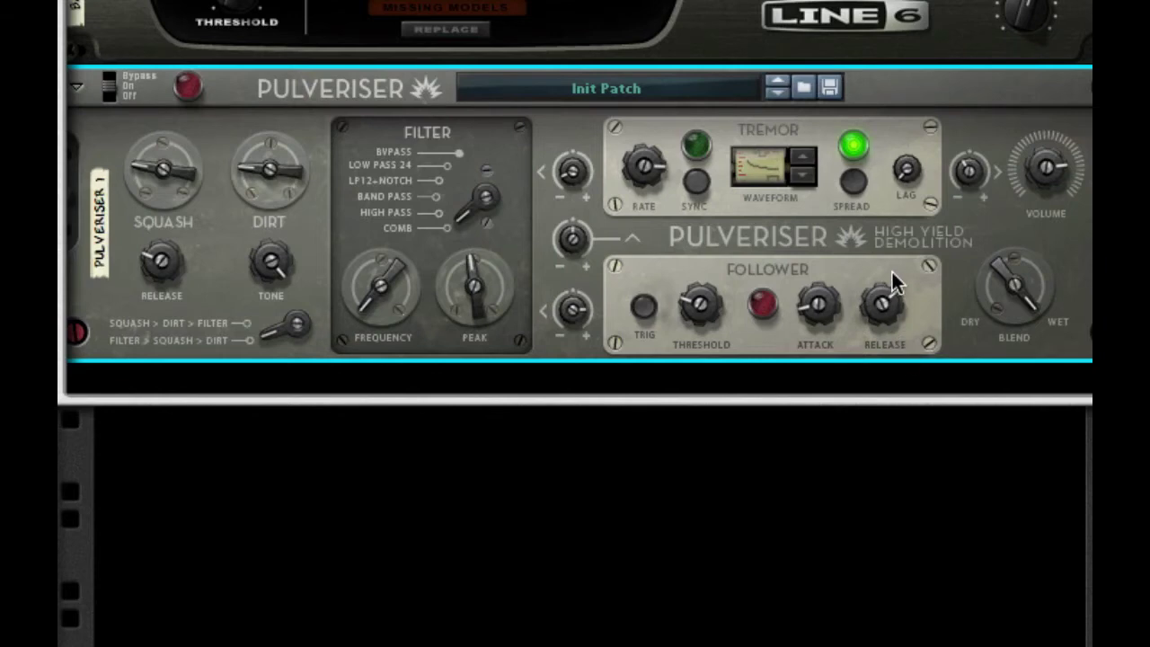
Step: Add a UN-16 Unison after the Pulveriser, lower its Dry/Wet and adjust its Detune
scroll(892, 275, "down", 2)
right_click(930, 251)
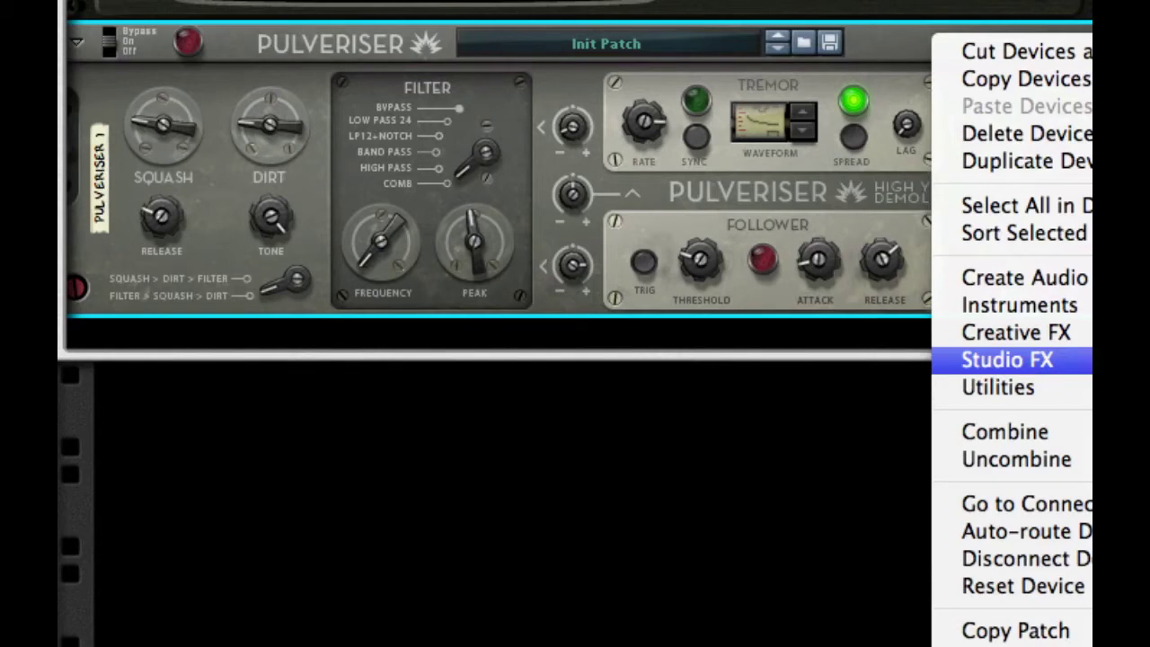
left_click(1079, 360)
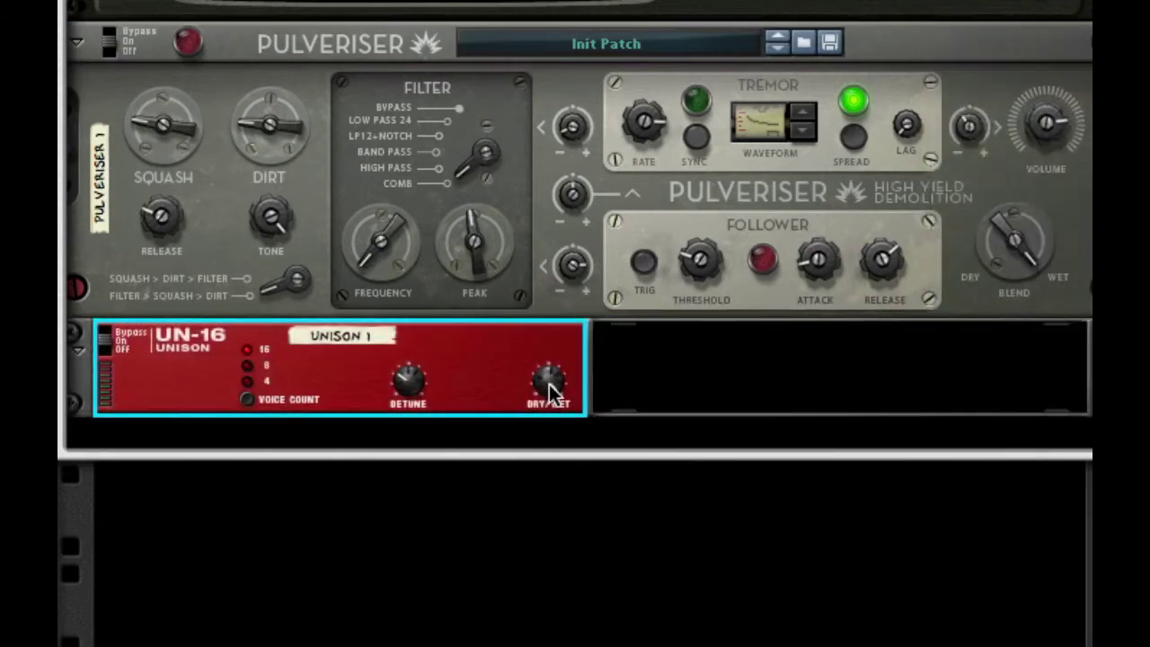
left_click_drag(549, 382, 549, 419)
left_click_drag(410, 380, 425, 352)
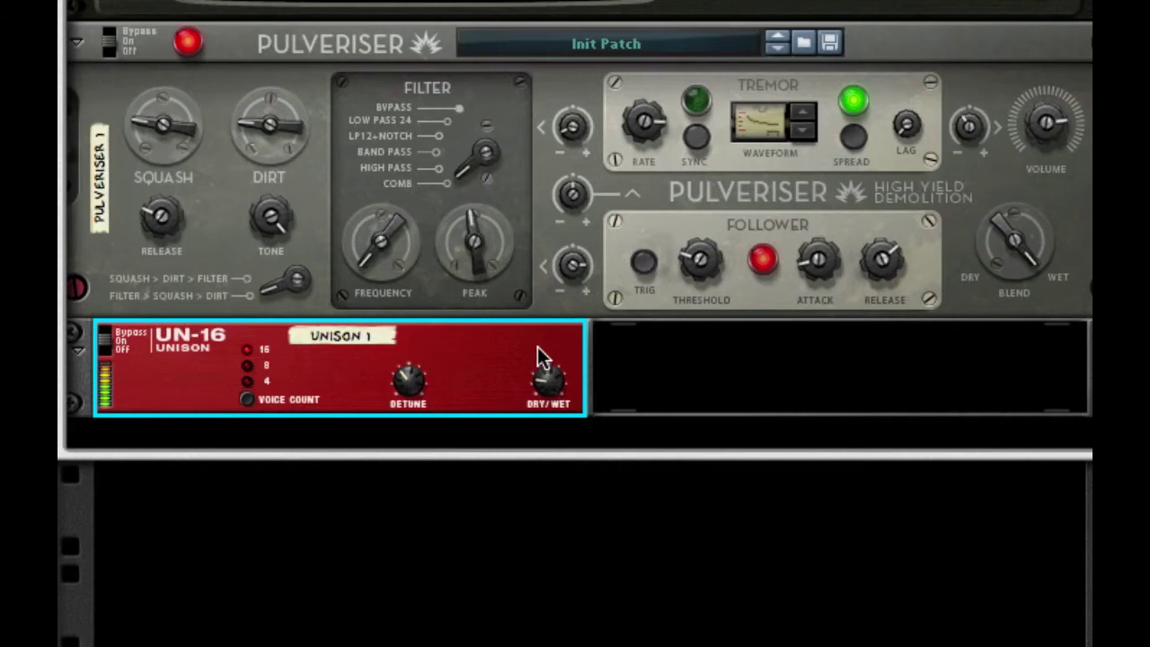
Step: Add three PEQ-2 Two Band Parametric EQs after the UN-16 Unison
right_click(461, 351)
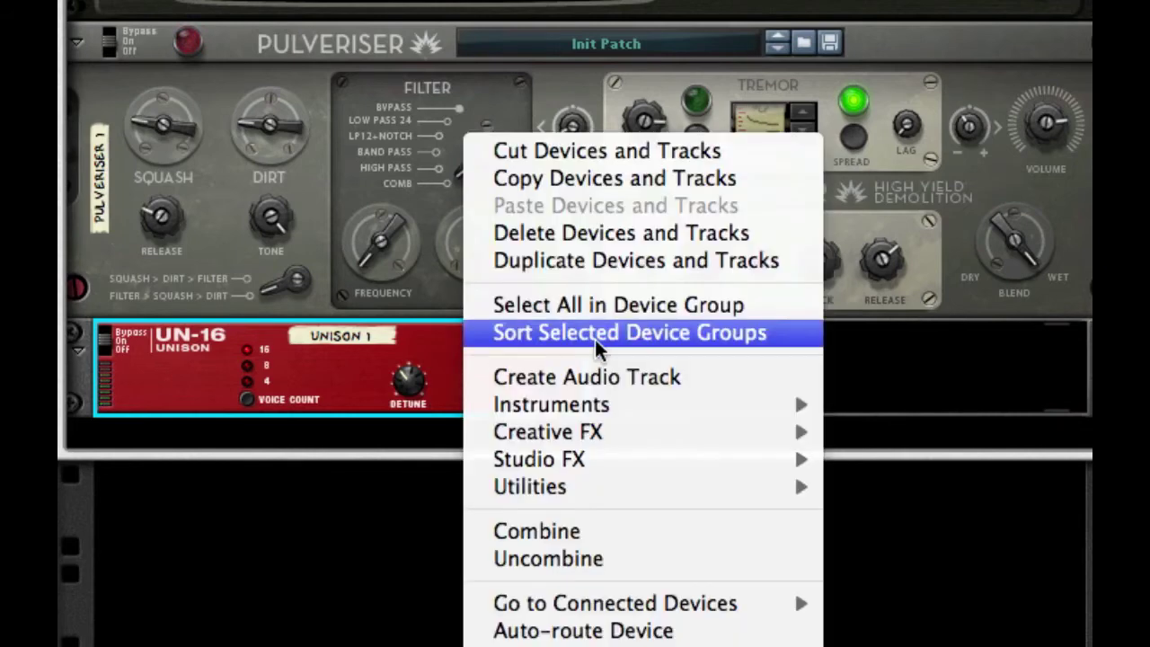
mouse_move(609, 463)
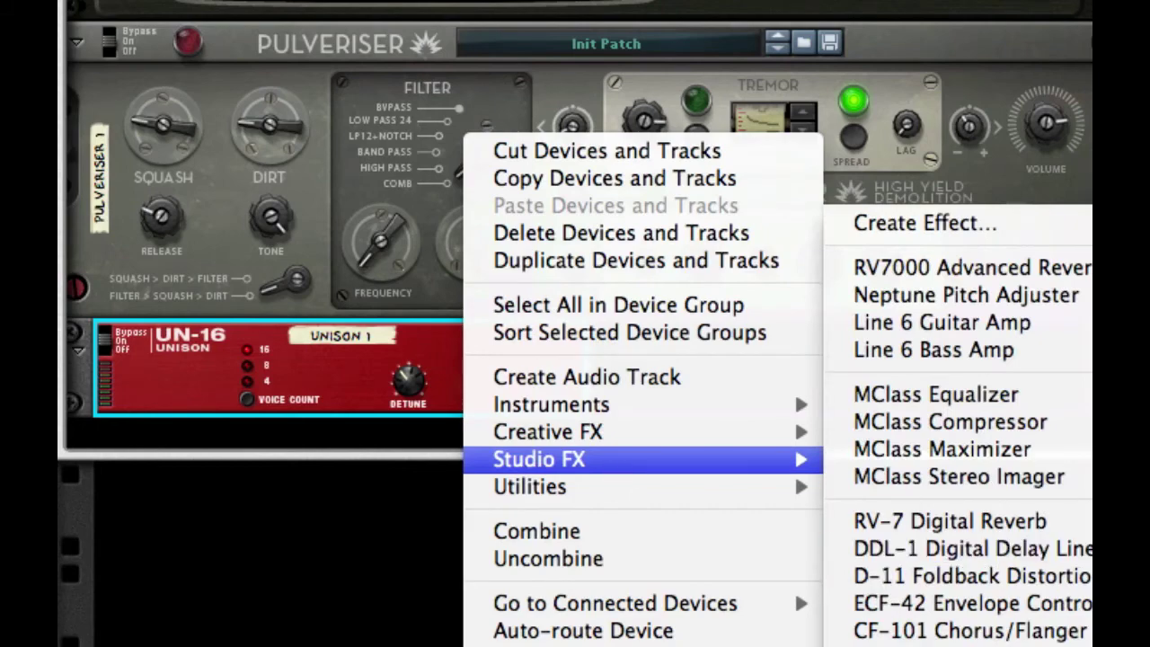
left_click(935, 644)
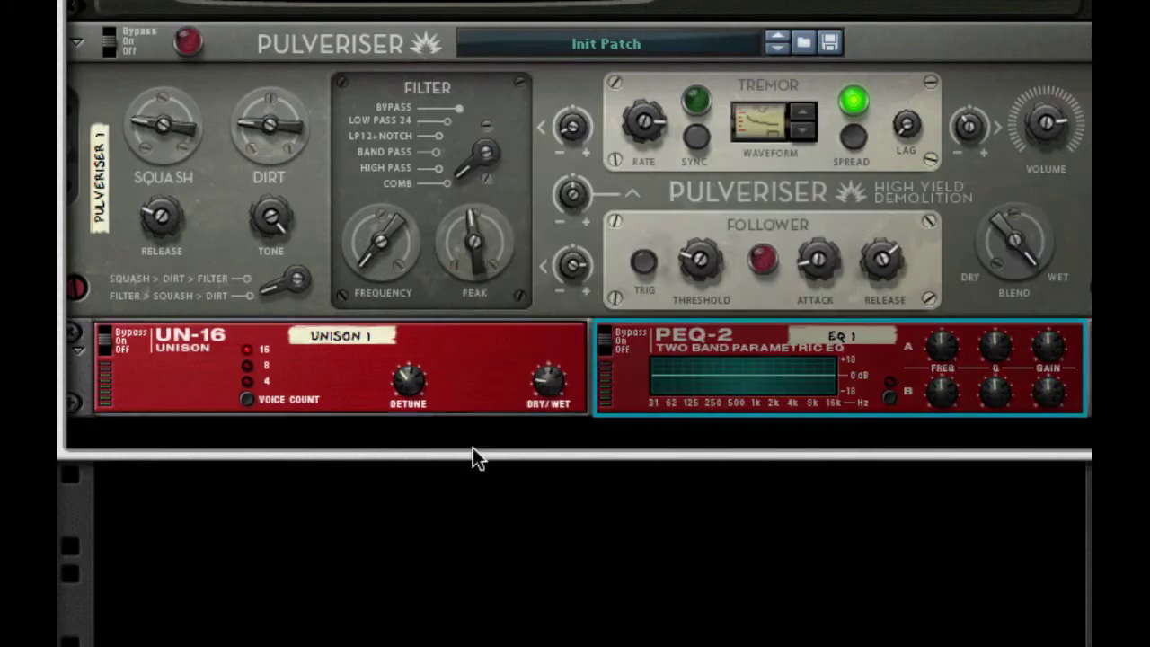
right_click(831, 379)
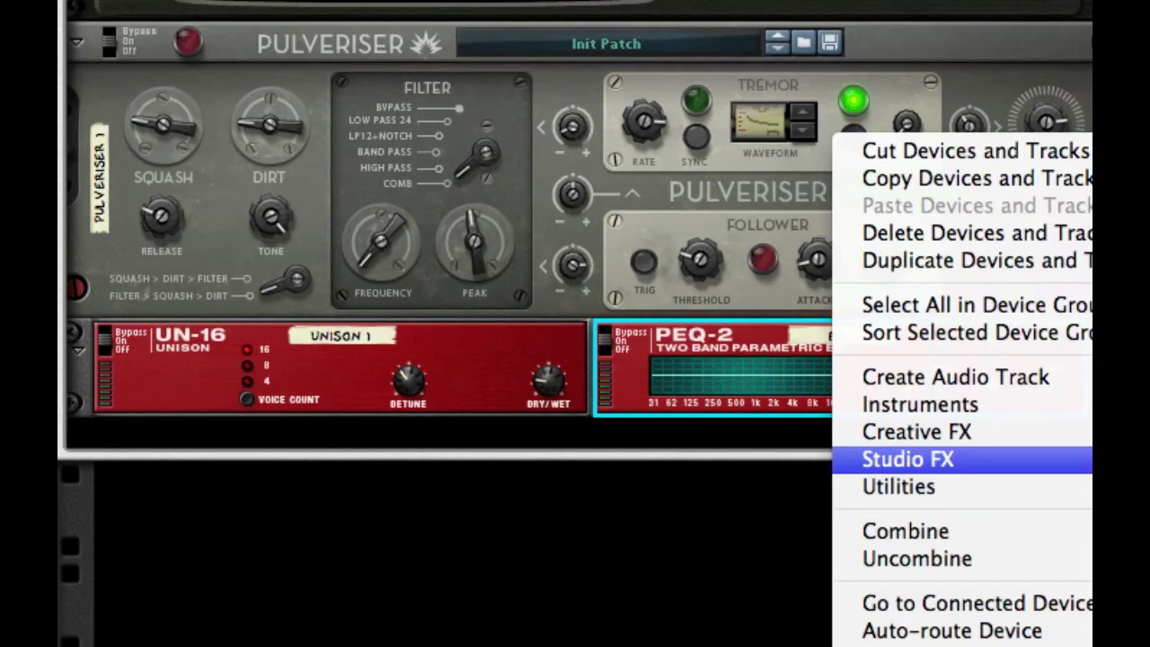
left_click(1093, 640)
right_click(470, 444)
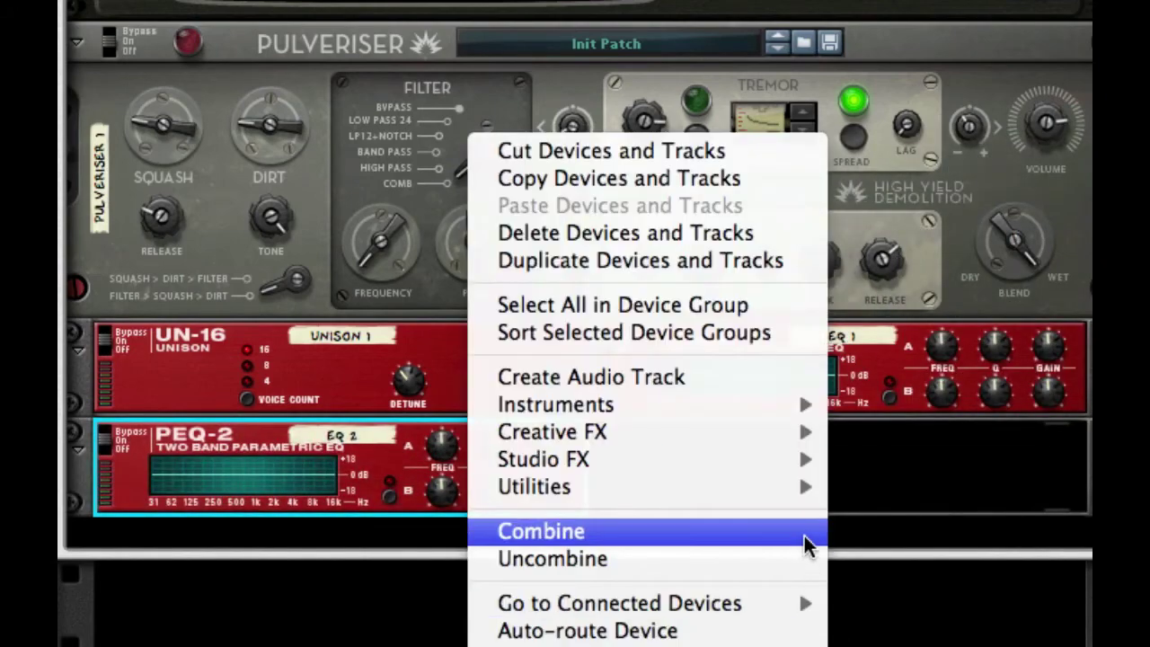
mouse_move(800, 487)
mouse_move(804, 457)
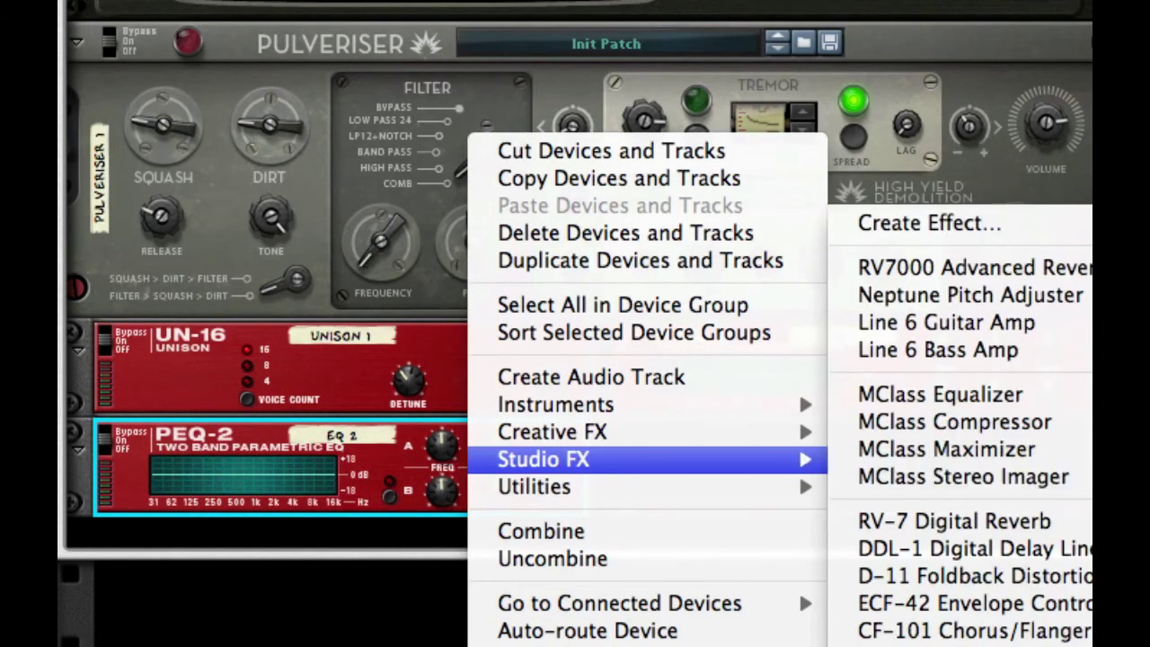
left_click(944, 646)
Step: Raise the Q and gain of filters A and B to maximum on all three PEQ-2 EQs
left_click(1045, 372)
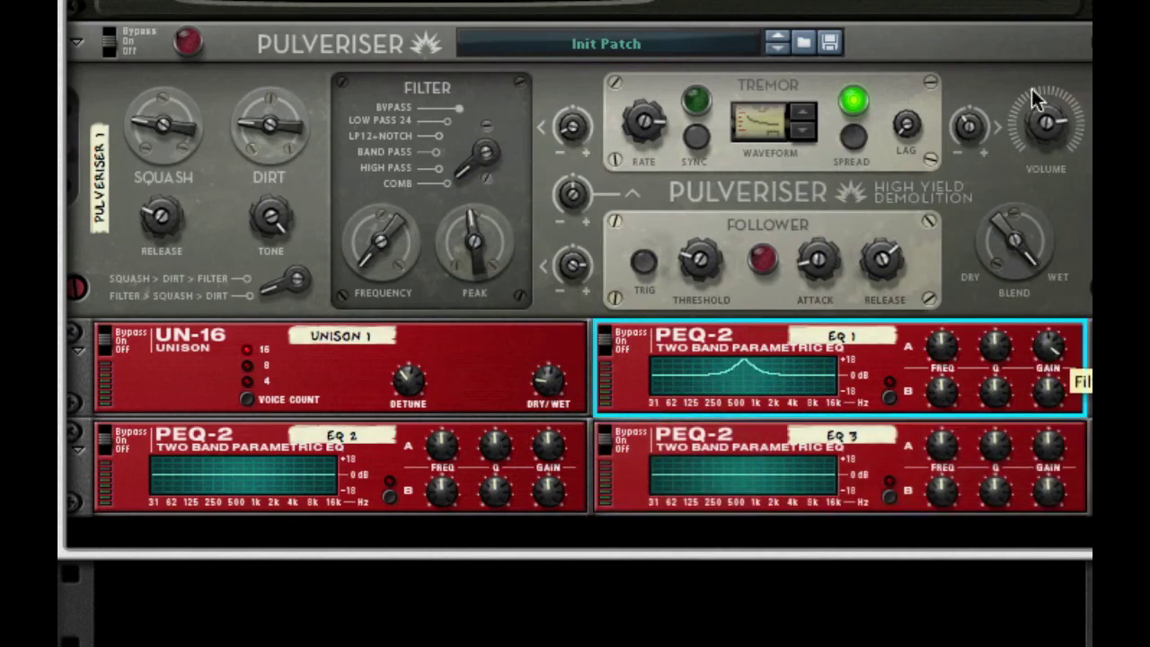
left_click_drag(991, 367, 991, 305)
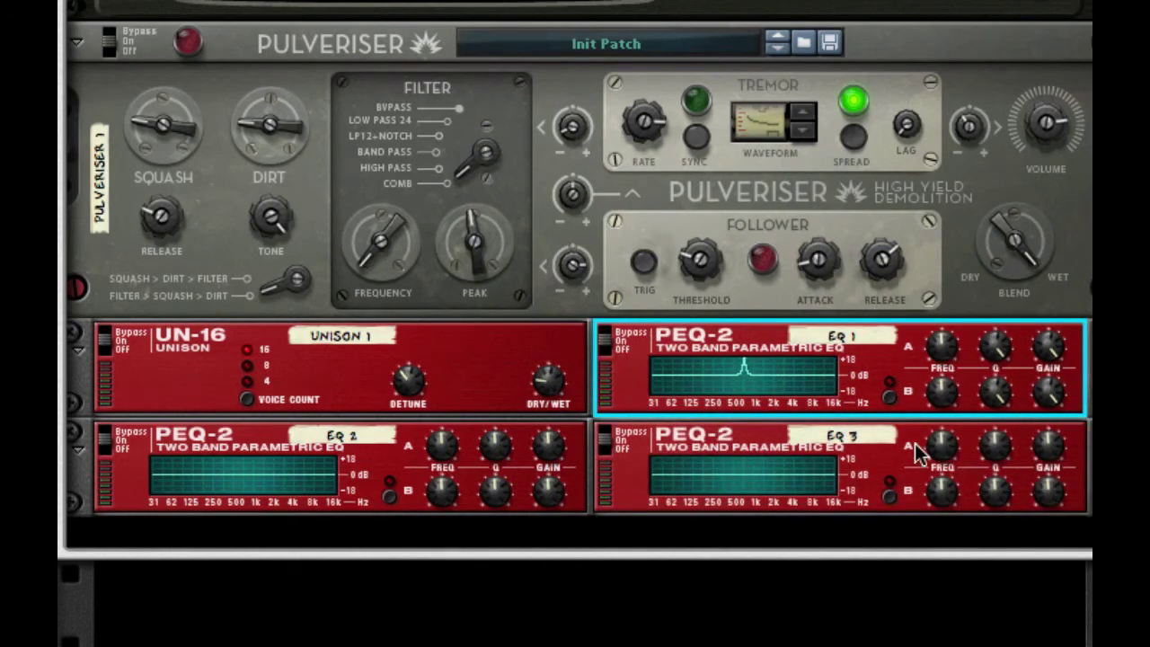
left_click(1003, 457)
left_click_drag(1058, 454, 1059, 436)
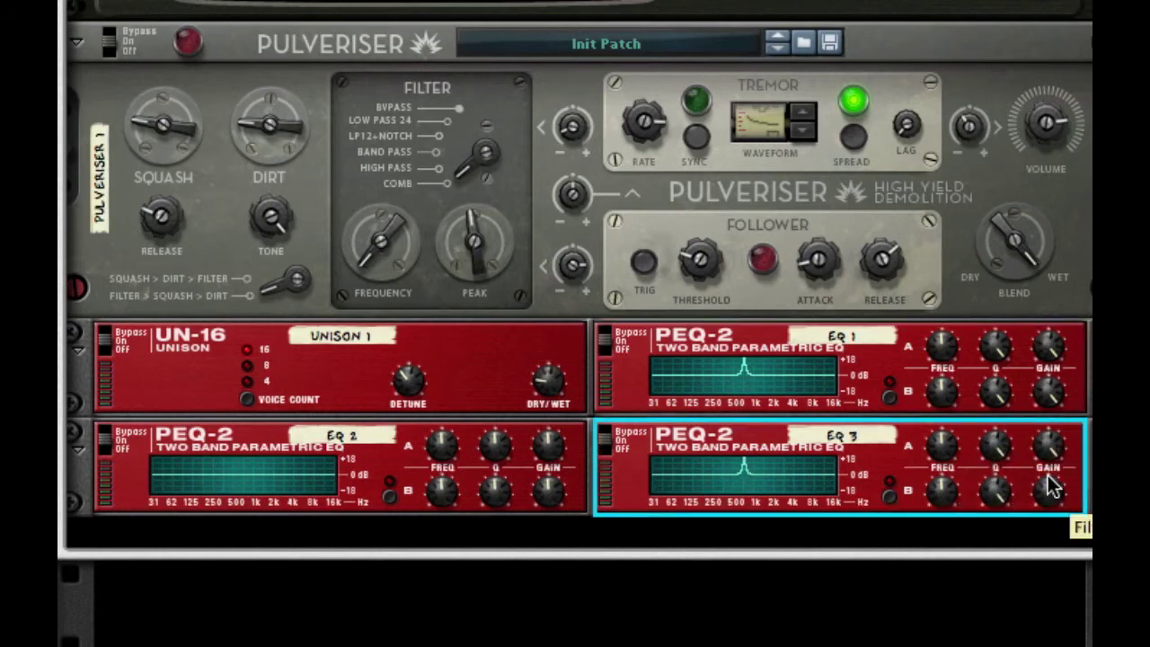
left_click_drag(503, 440, 492, 427)
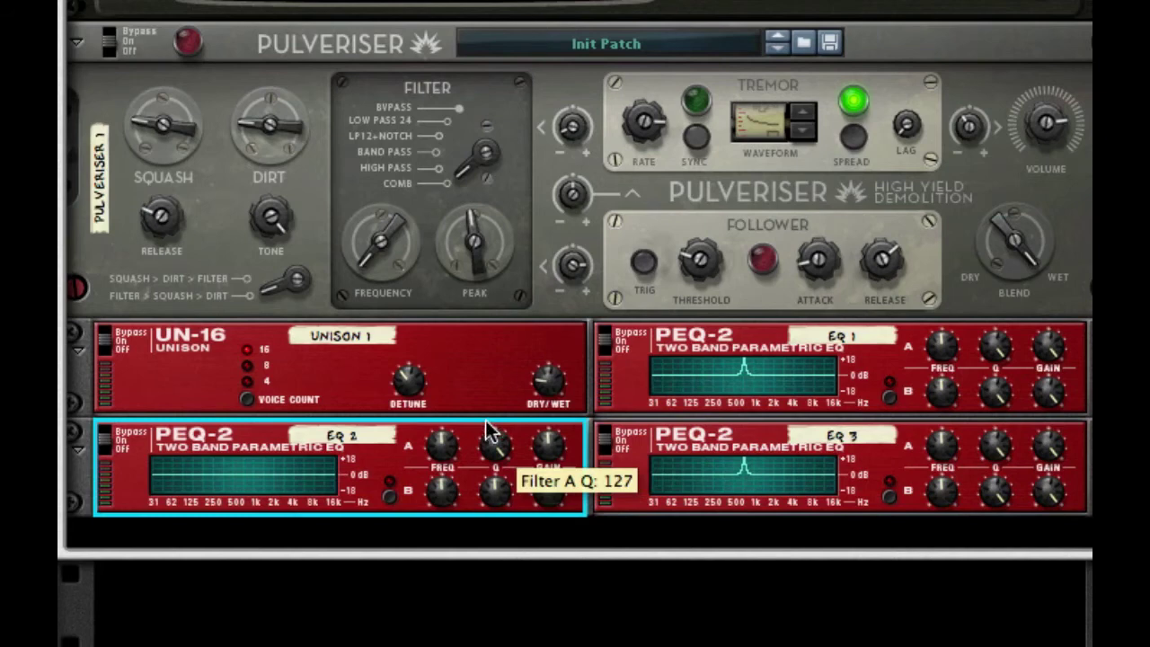
left_click_drag(565, 442, 564, 430)
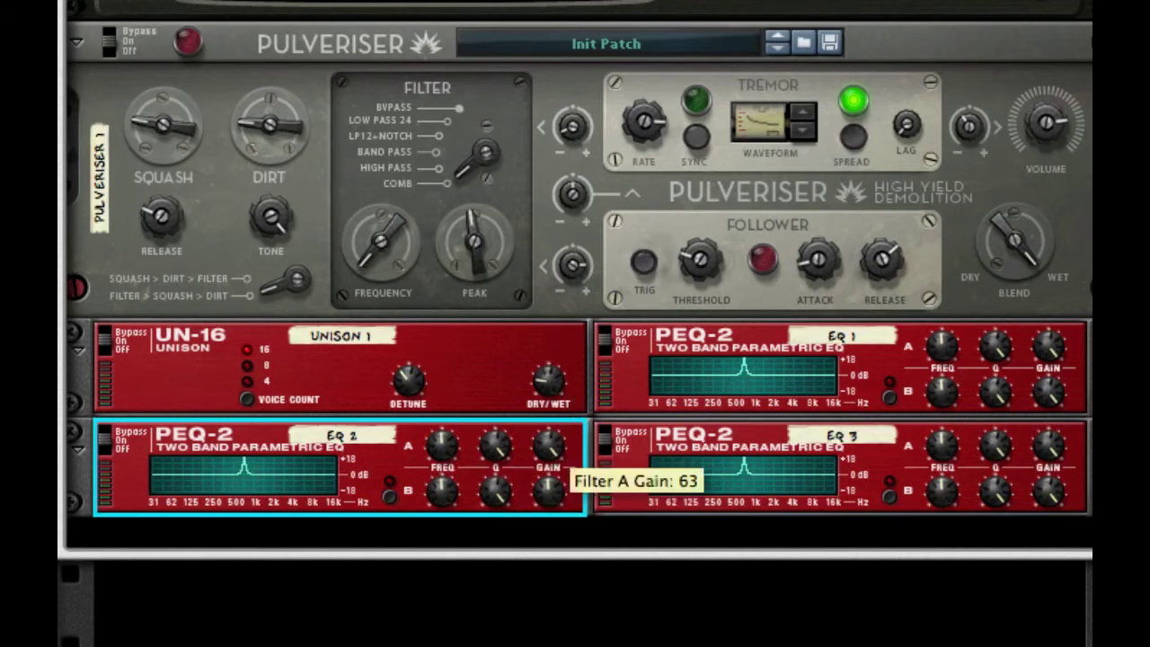
left_click(549, 490)
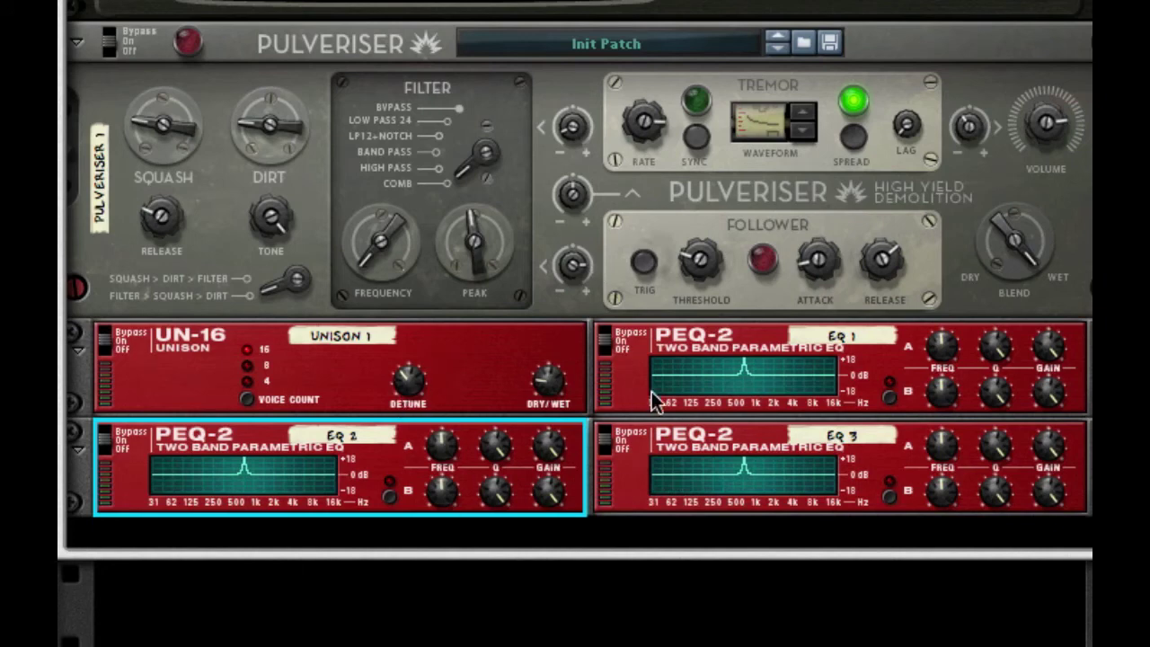
Step: Bypass EQ 3, move EQ 1's filter A to about 4 kHz and lower its gain to a deep cut
left_click(606, 442)
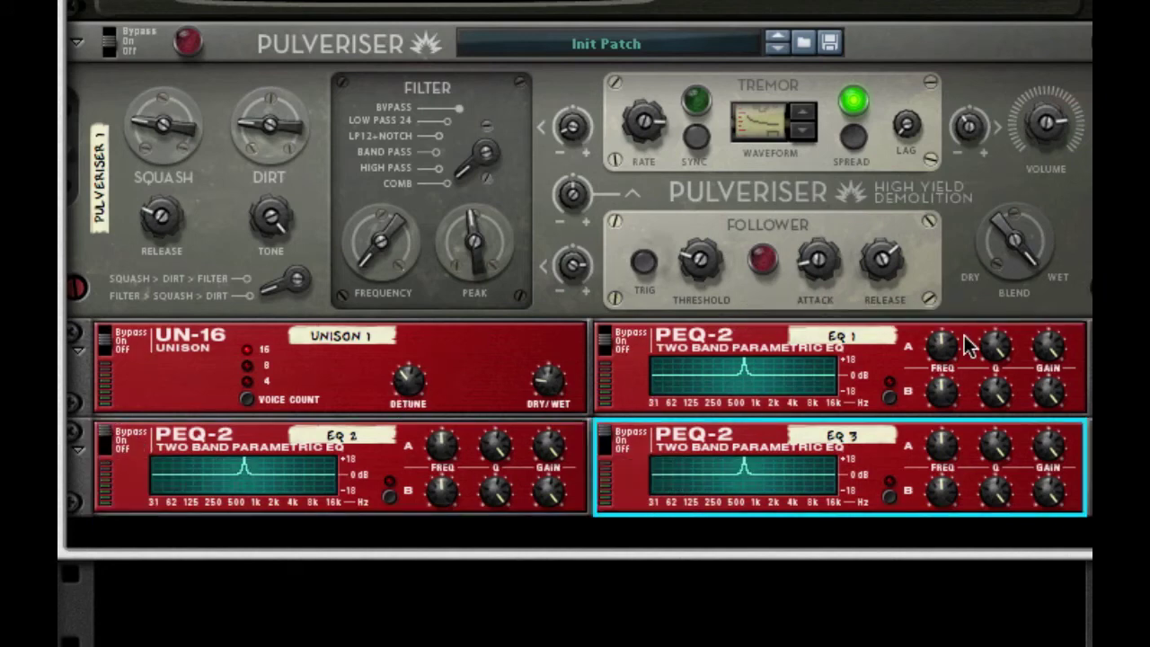
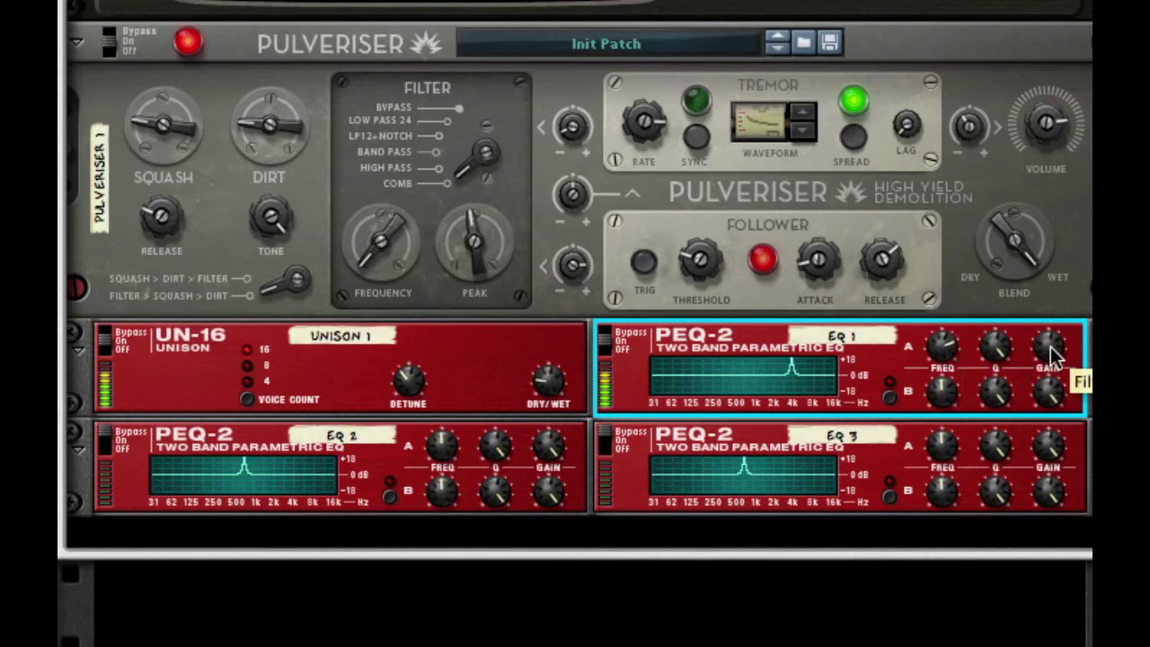
left_click_drag(1049, 347, 1050, 378)
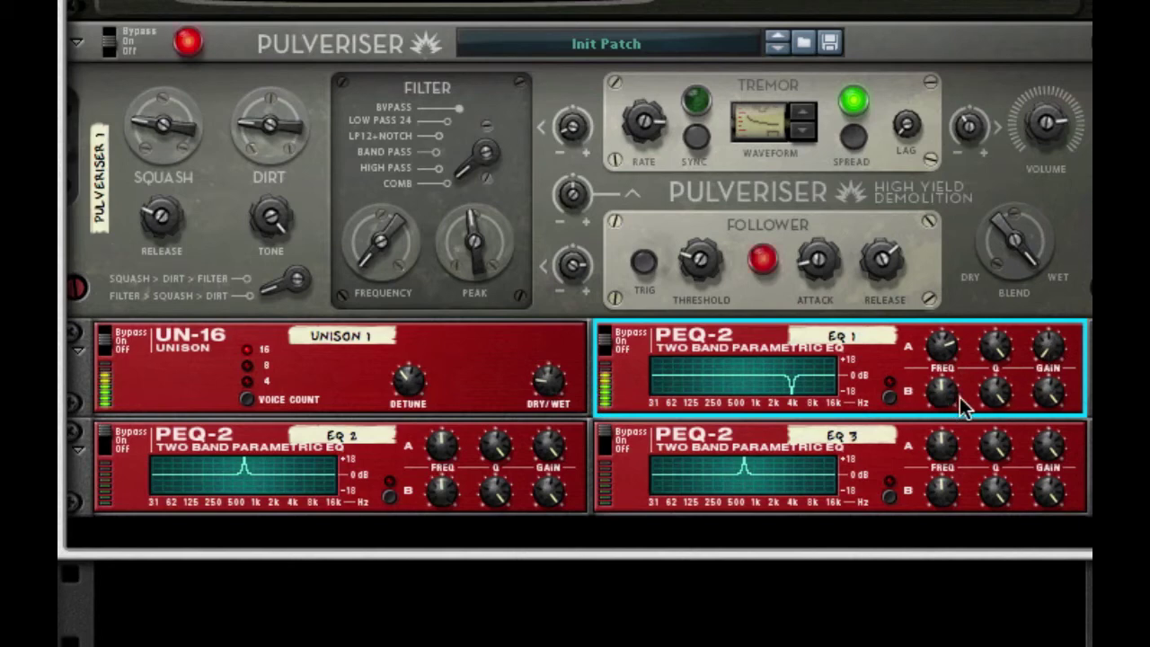
Step: Enable filter B on EQ 1, move its frequency to about 5 kHz and lower its gain to a deep cut
left_click(890, 399)
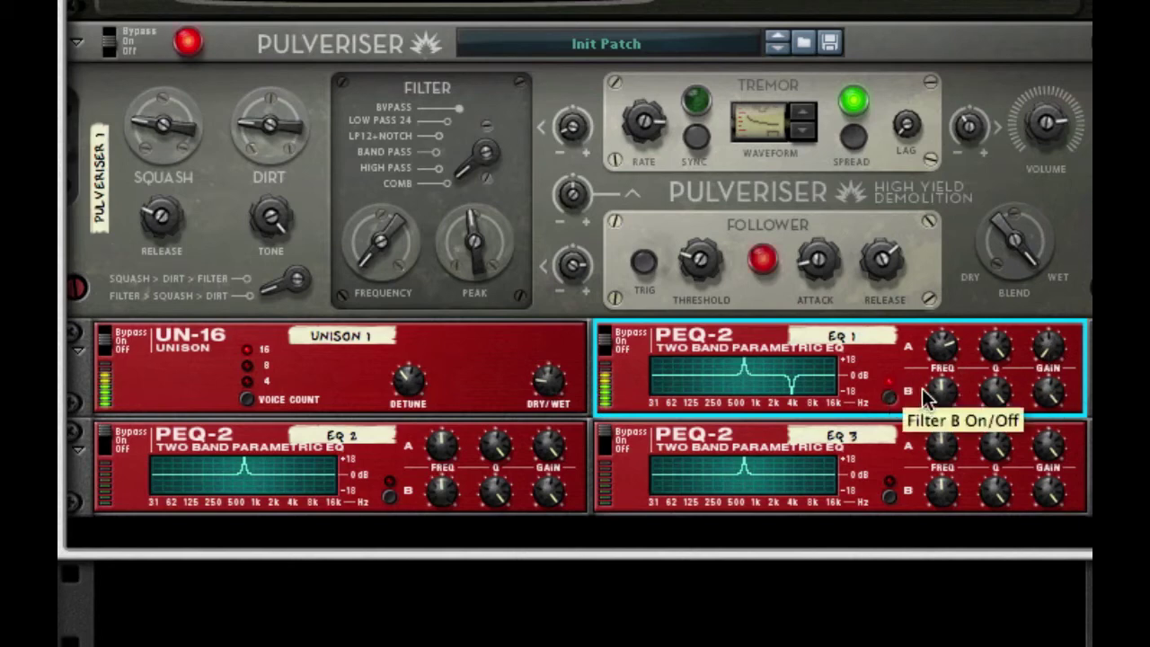
left_click_drag(941, 392, 957, 292)
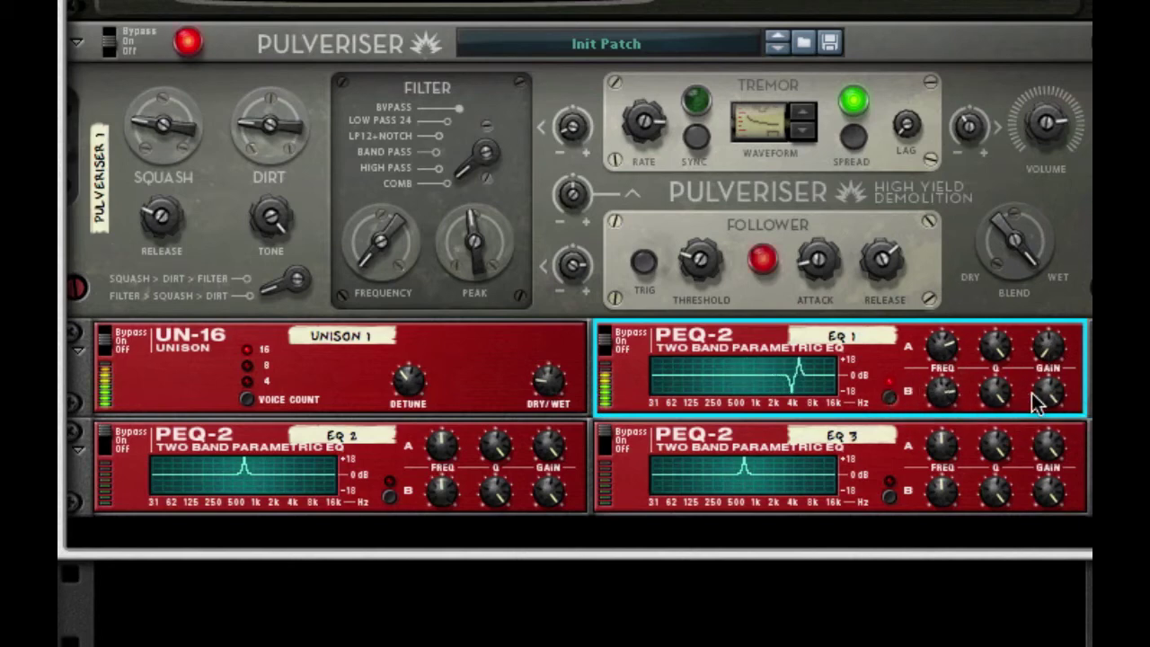
left_click_drag(1043, 395, 1043, 440)
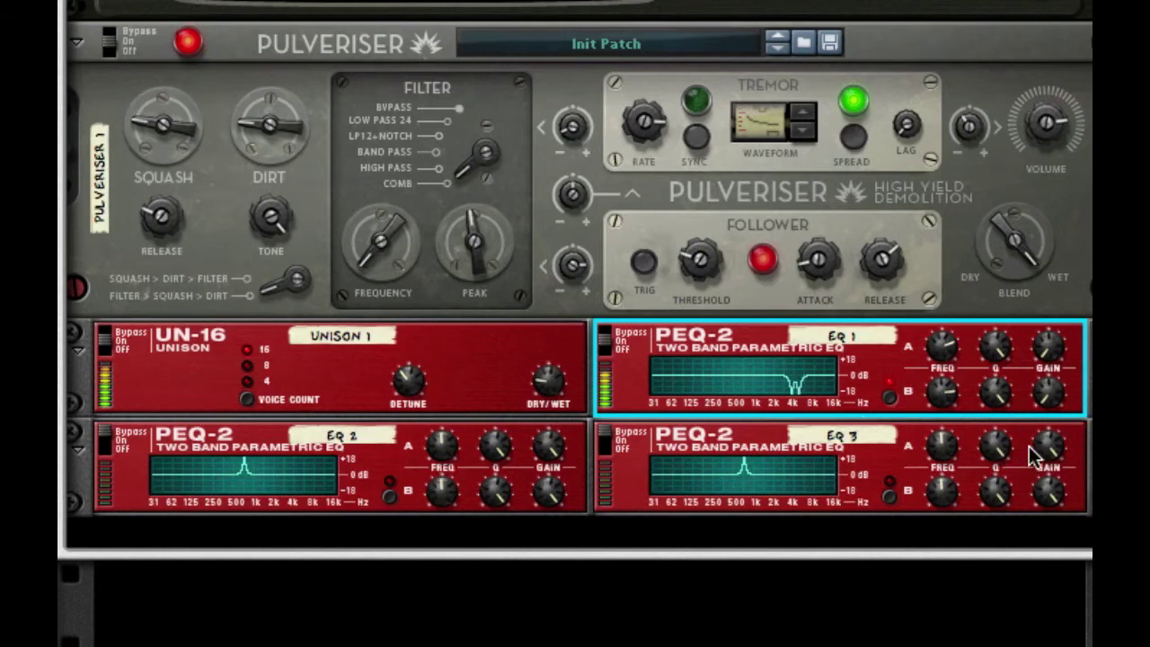
Step: Switch EQ 3 back on, move its filter A to about 8 kHz and lower that gain to a deep cut
left_click(609, 447)
left_click(609, 447)
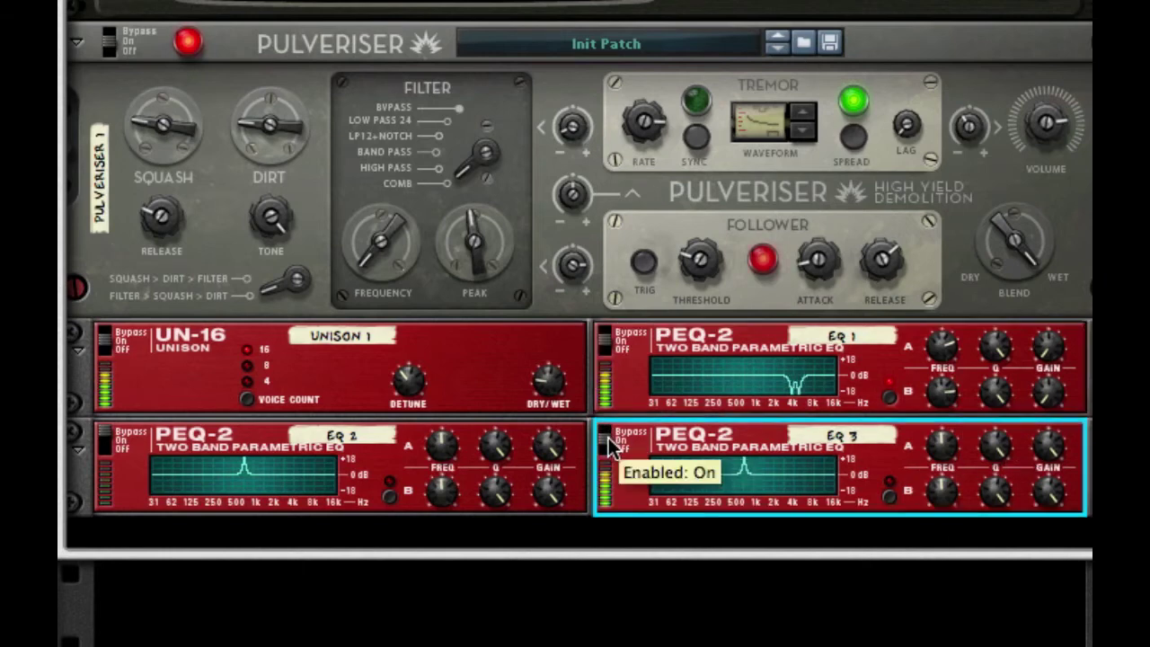
left_click_drag(948, 463, 943, 341)
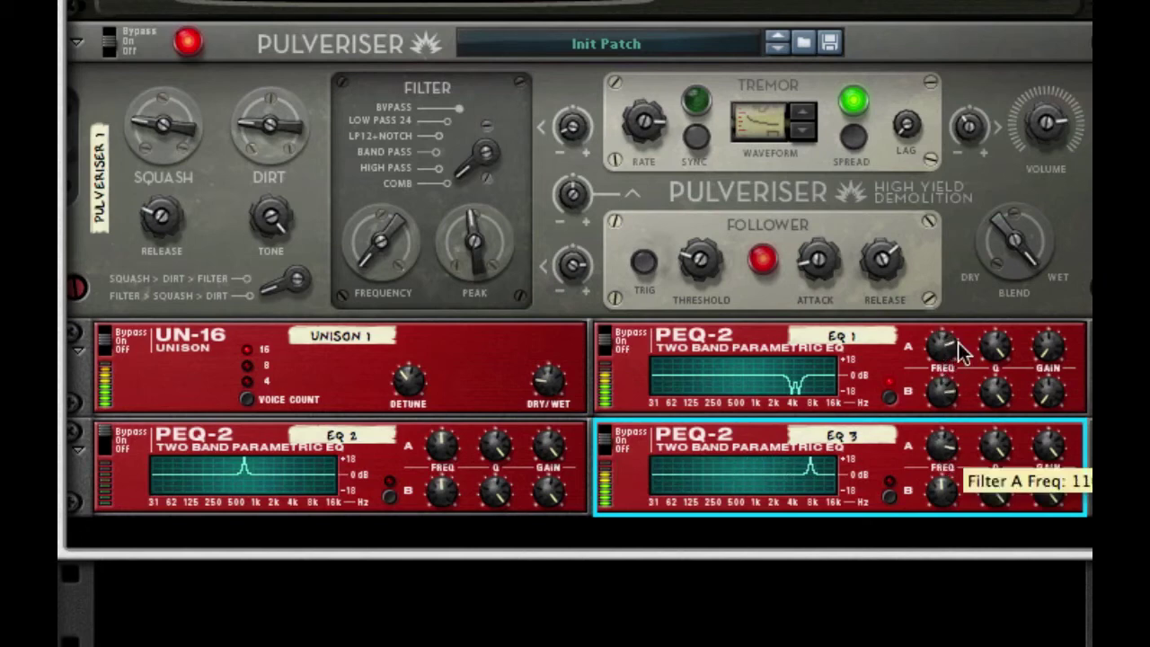
left_click_drag(1050, 444, 1050, 485)
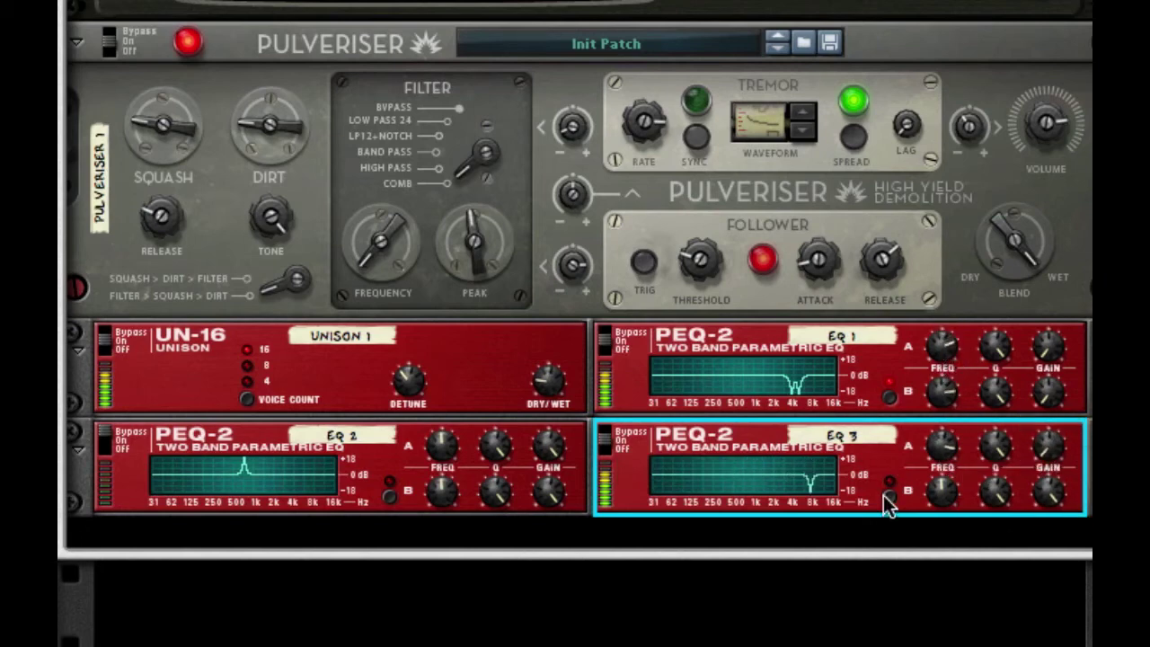
Step: Enable filter B on EQ 3, move its frequency to about 400 Hz and lower its gain to a moderate cut
left_click(888, 497)
left_click_drag(927, 495, 937, 532)
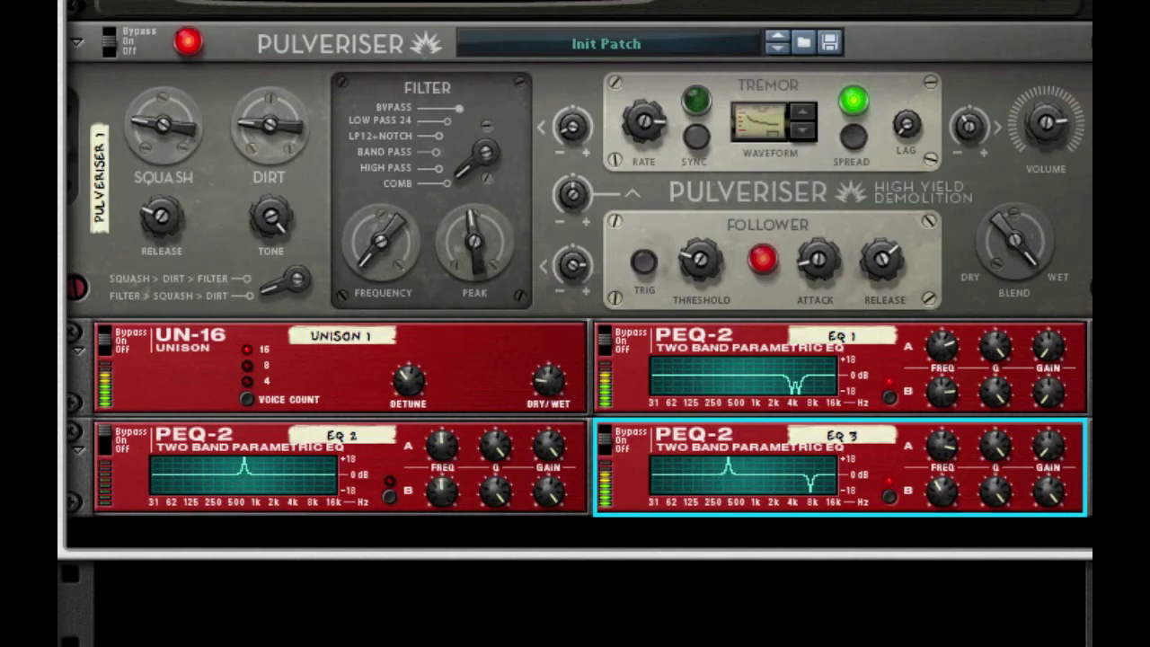
left_click_drag(1049, 490, 1048, 512)
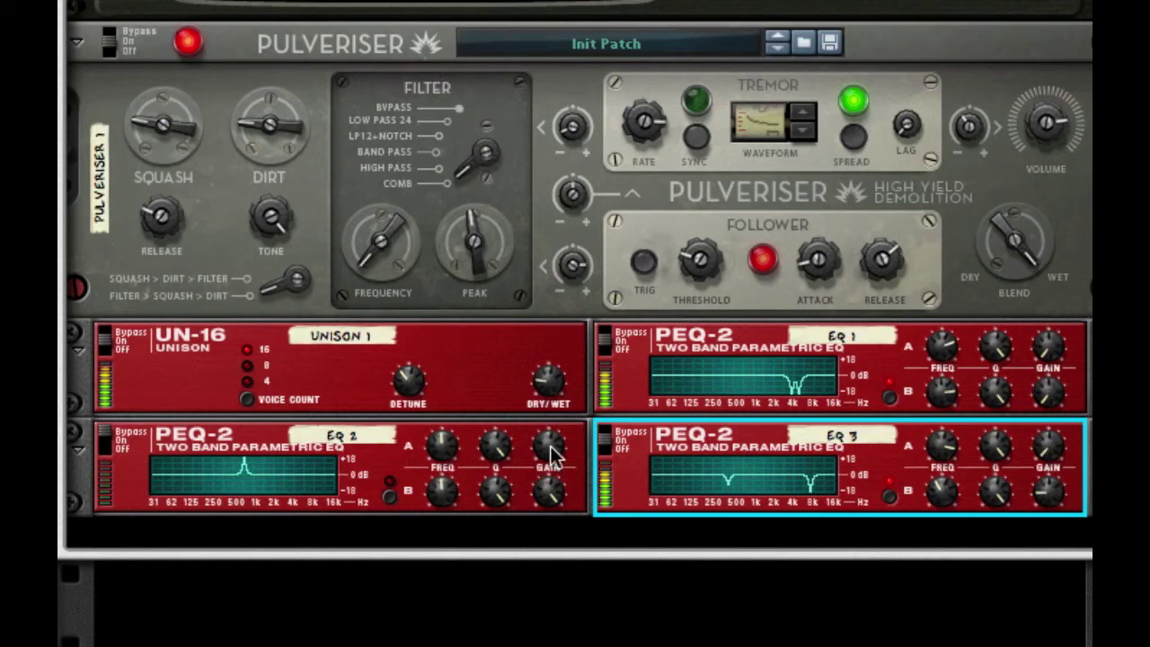
Step: Switch EQ 2 on, with filter A cutting deeply near 250 Hz and an enabled filter B cutting moderately near 3 kHz
left_click(103, 440)
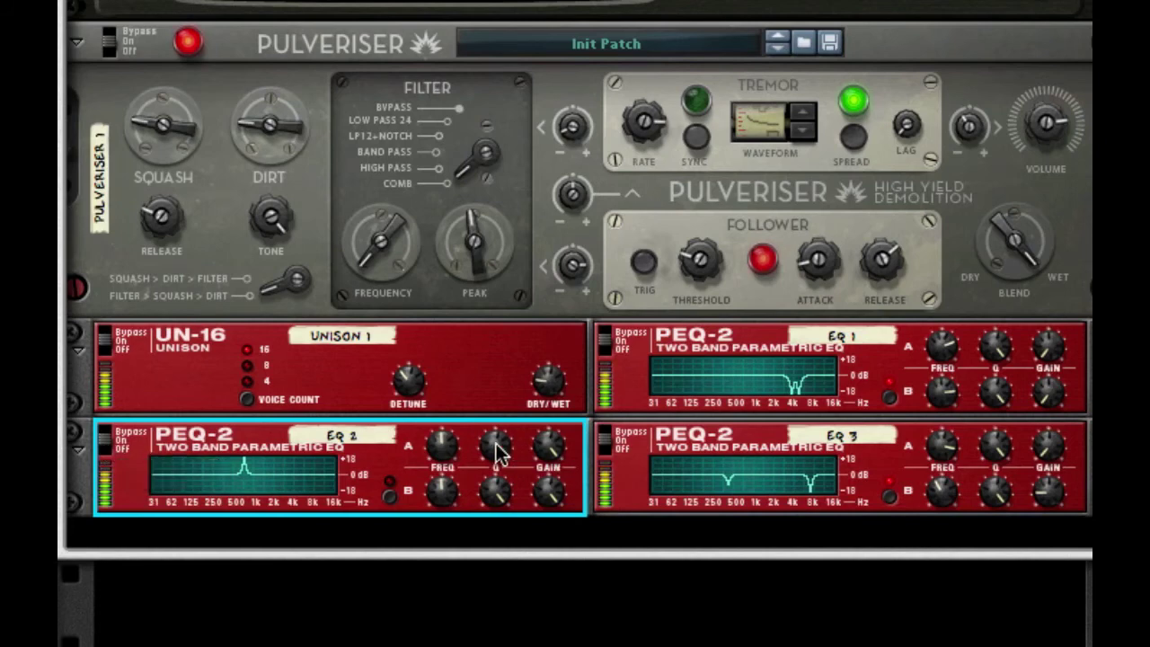
left_click_drag(442, 444, 426, 509)
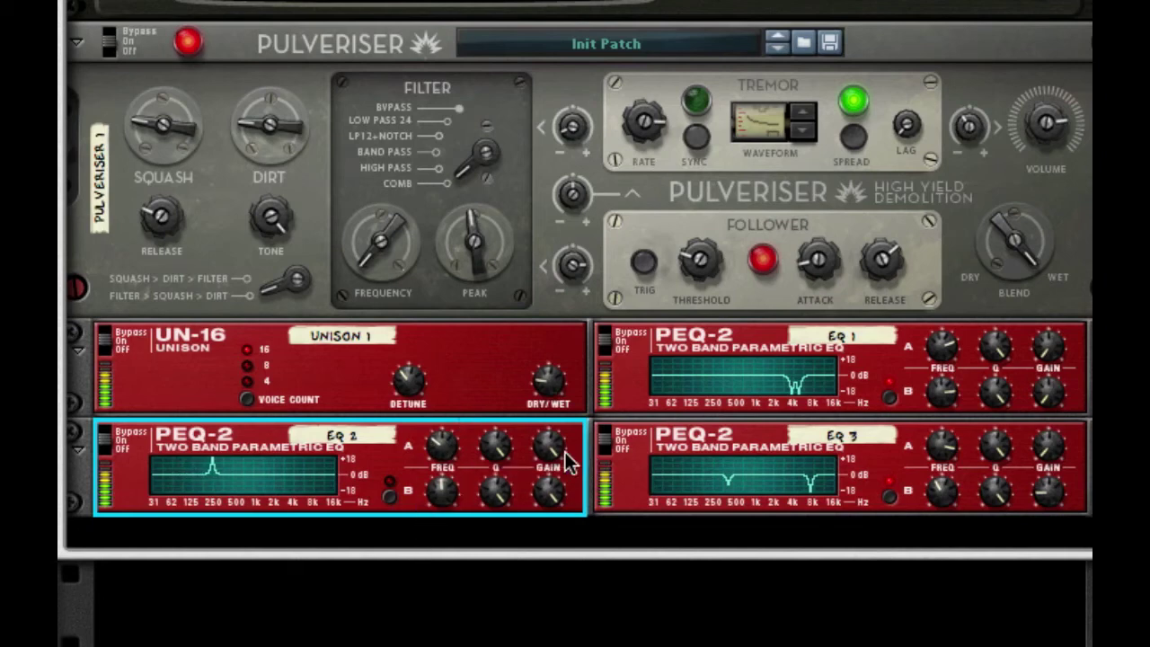
left_click_drag(555, 447, 556, 463)
left_click(390, 497)
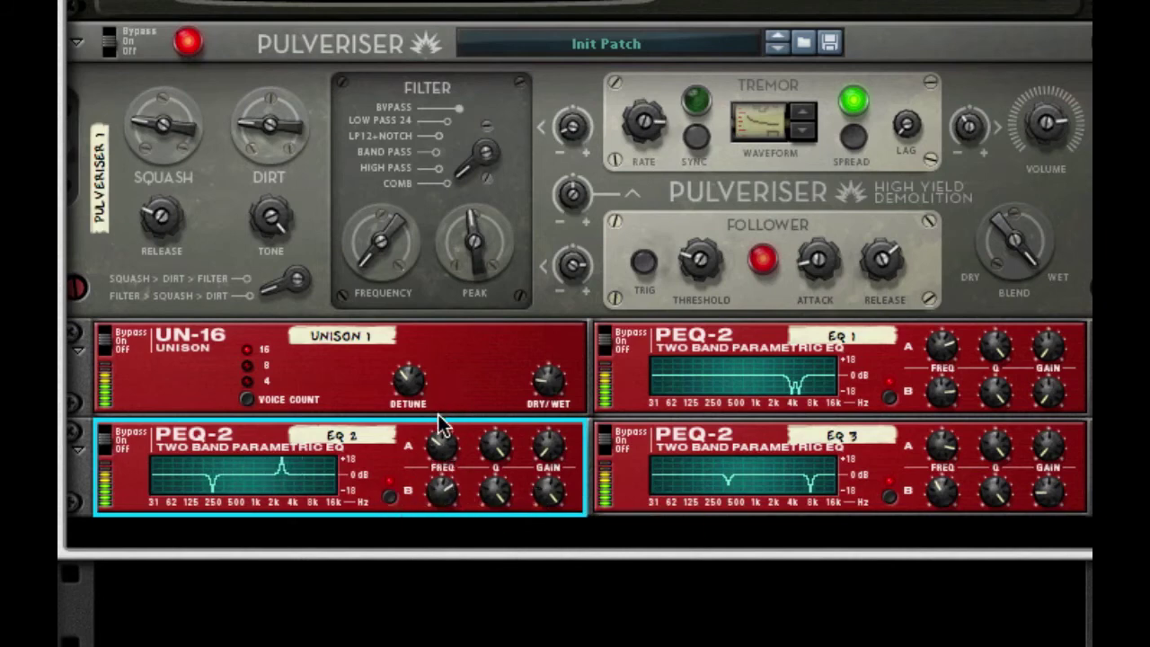
left_click_drag(537, 499, 513, 581)
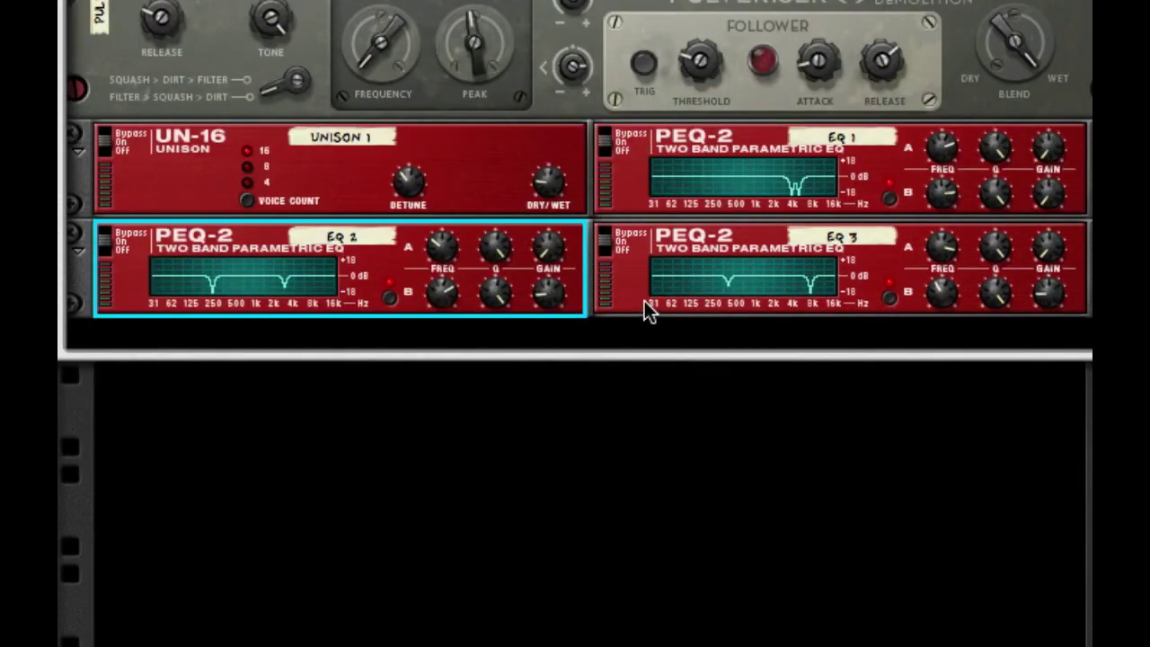
Step: Add an MClass Equalizer after EQ 3 and enable its Lo Cut, Param 1 and Param 2 bands
right_click(649, 310)
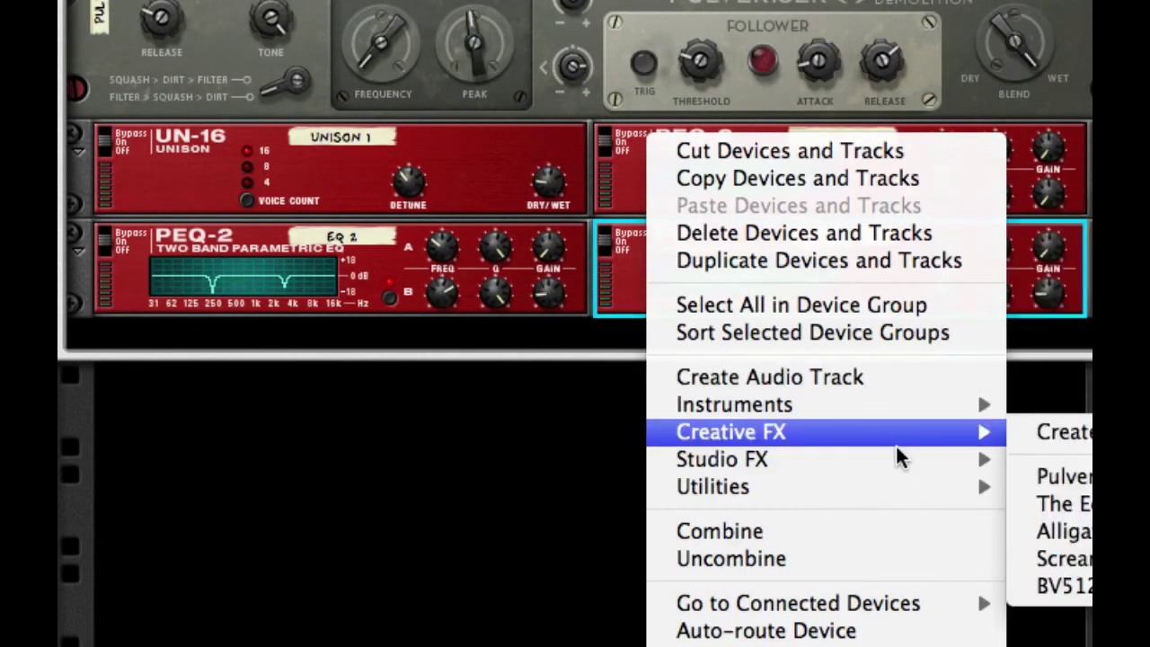
mouse_move(898, 459)
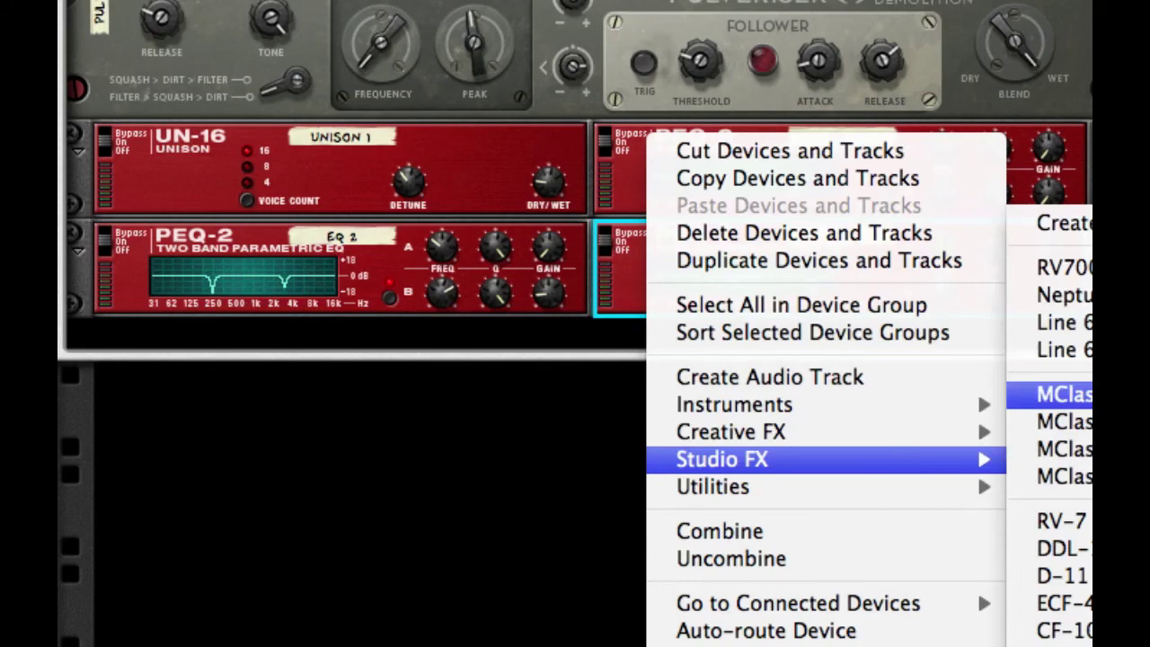
left_click(1052, 395)
left_click(636, 333)
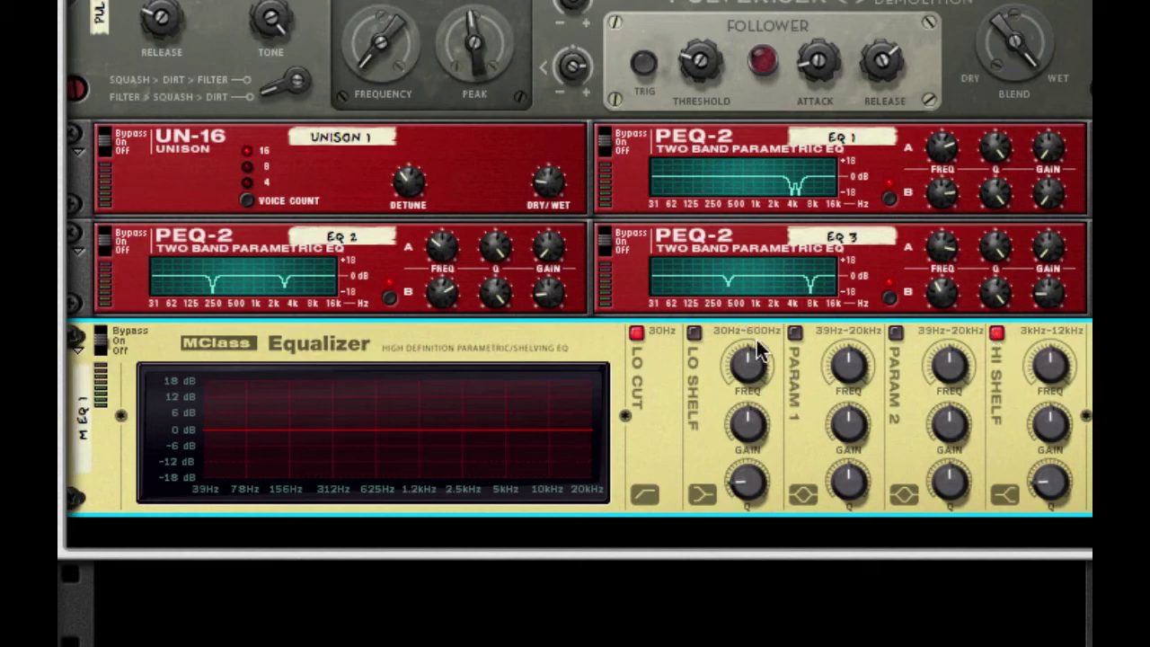
left_click(797, 332)
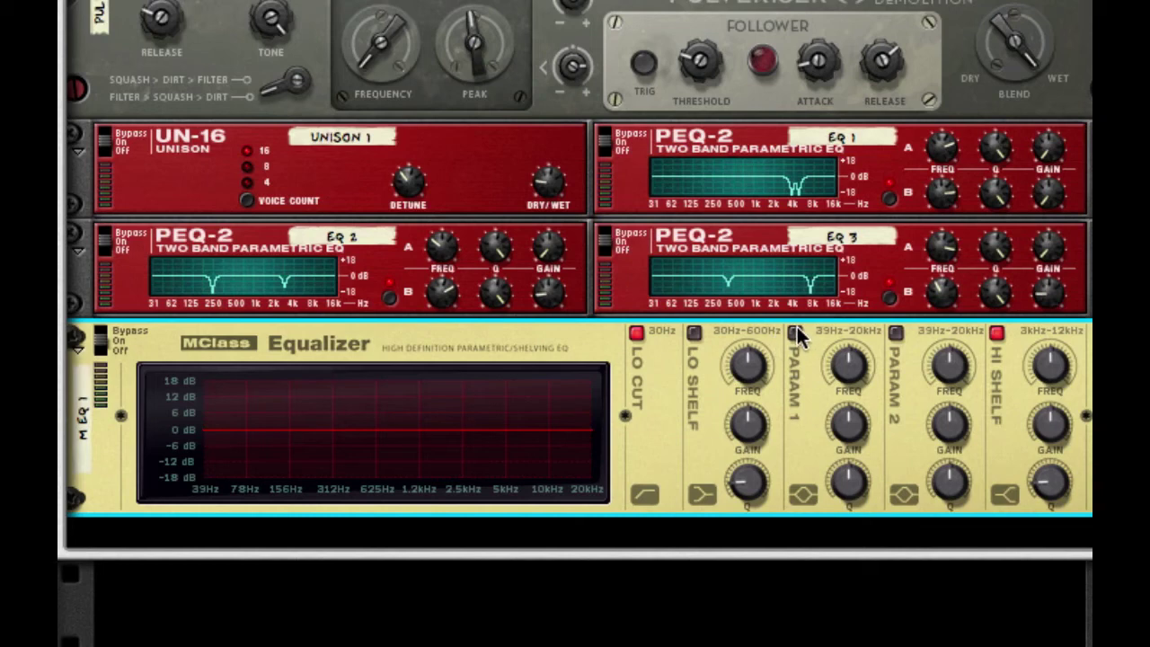
left_click(899, 331)
Step: Enable the MClass Equalizer's Lo Shelf at 30 Hz, with slightly lowered gain and maximum Q
scroll(636, 339, "down", 2)
left_click(693, 257)
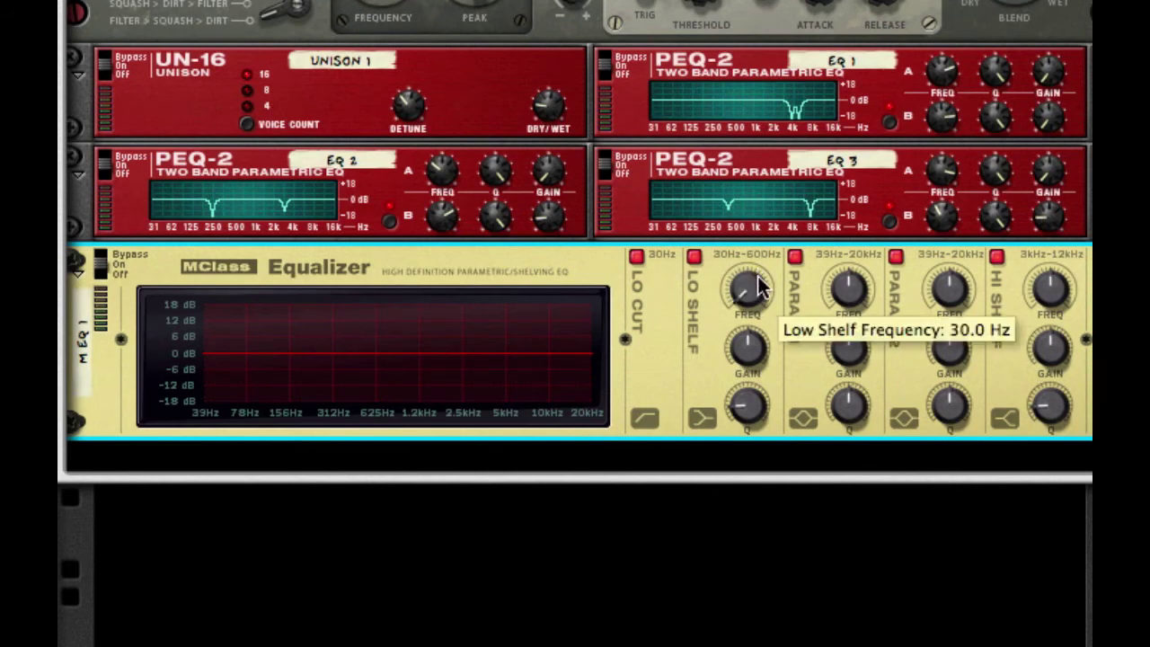
mouse_move(753, 349)
left_click_drag(753, 349, 809, 155)
mouse_move(747, 413)
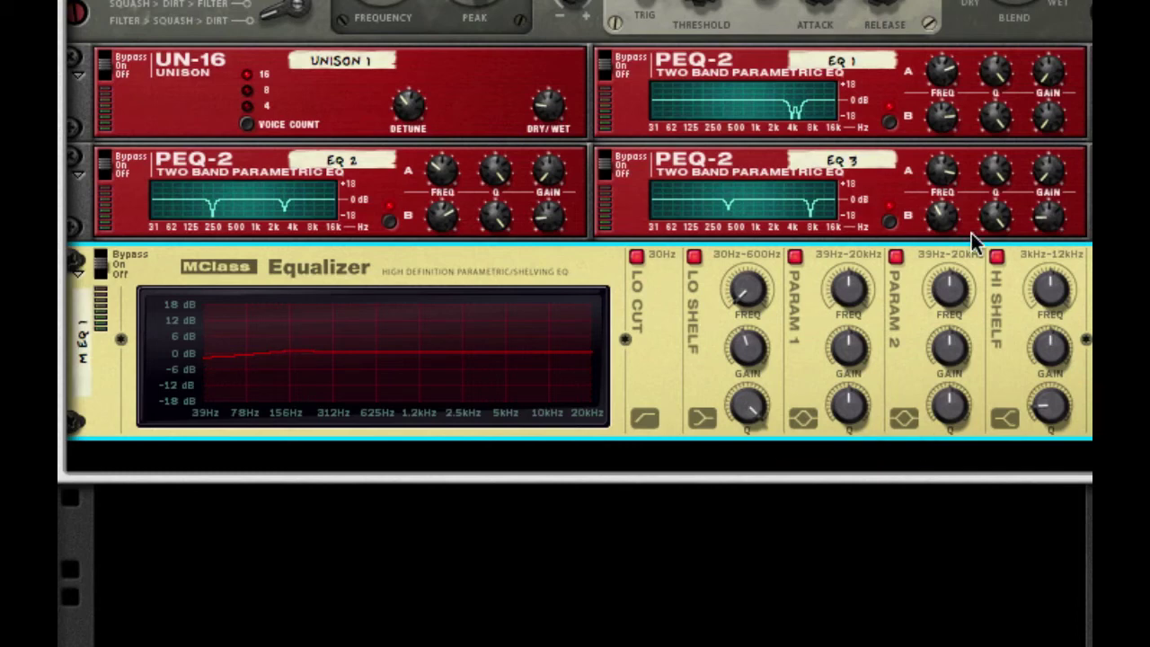
Step: Shape the MClass Equalizer's Param 1 band with a frequency near 14 kHz, a gain of 6.0 dB and a raised Q
left_click_drag(857, 288, 834, 33)
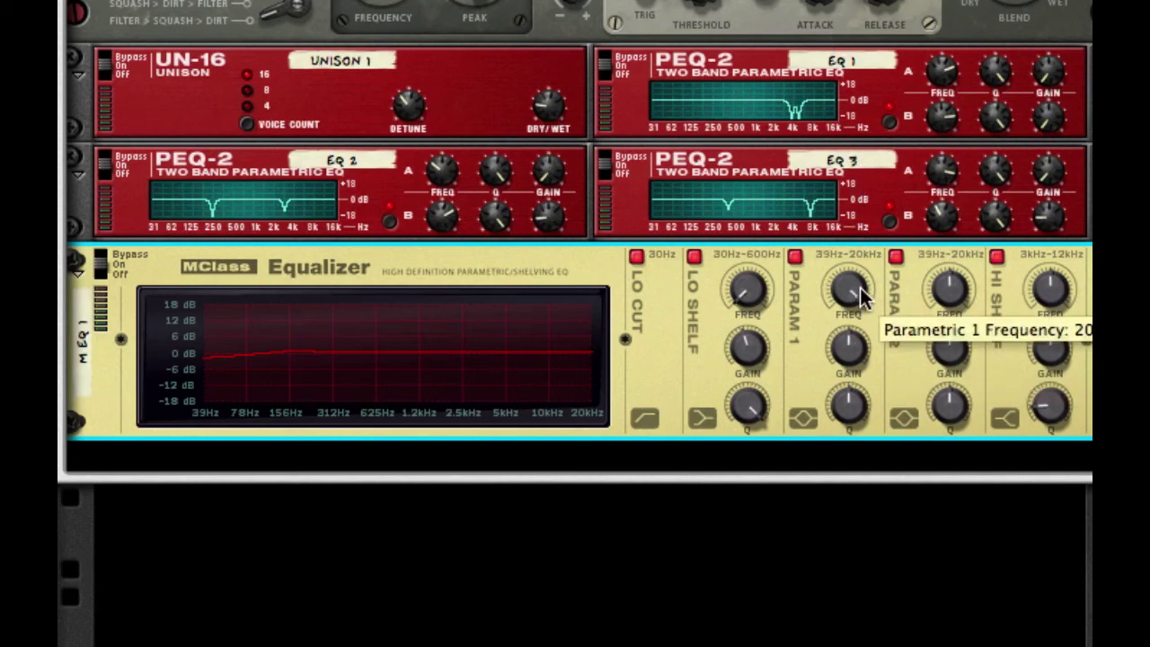
left_click_drag(843, 355, 845, 289)
left_click_drag(850, 405, 850, 322)
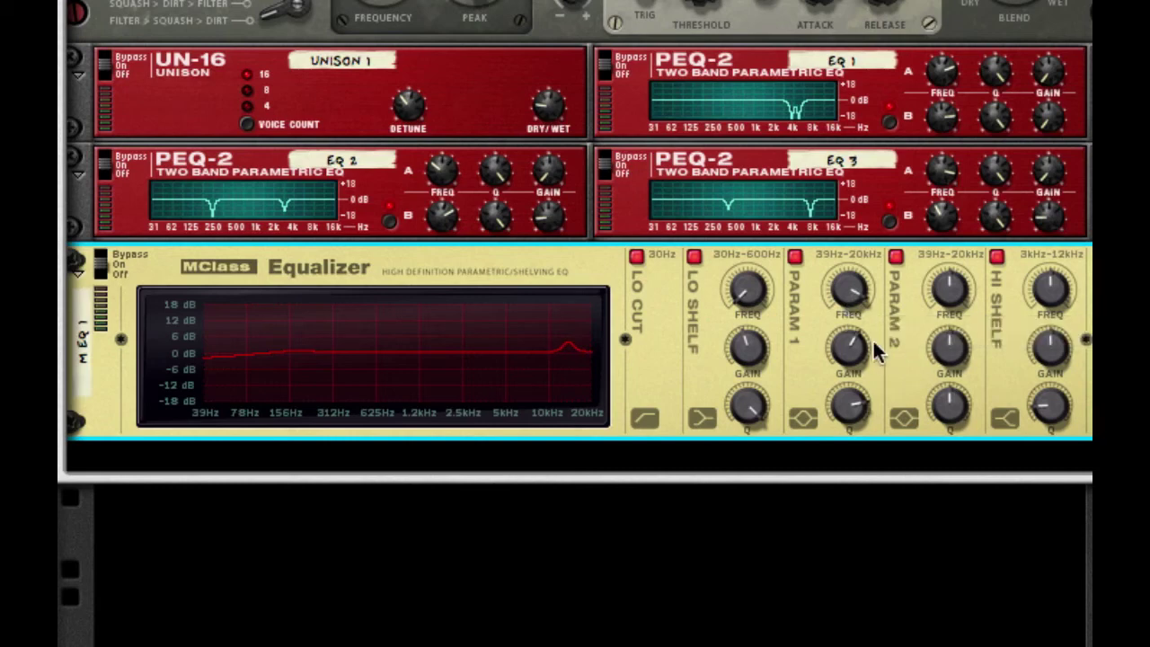
left_click_drag(858, 341, 851, 335)
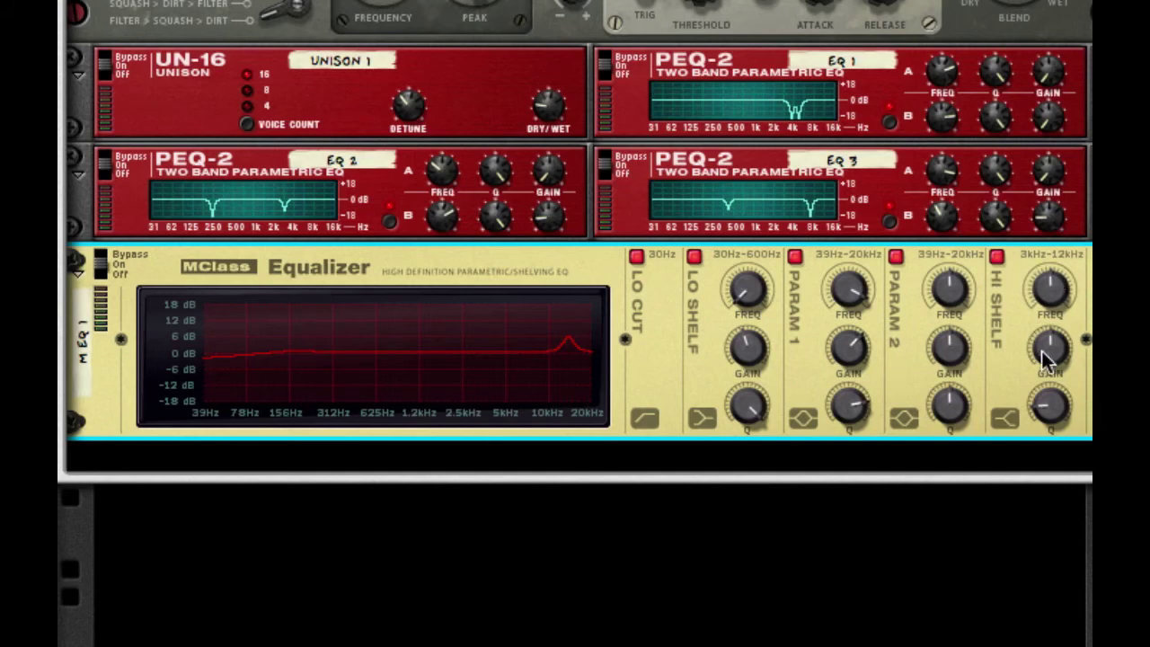
Step: Lower the MClass Equalizer's Hi Shelf gain slightly and raise its Q to maximum
left_click_drag(1049, 353, 1016, 471)
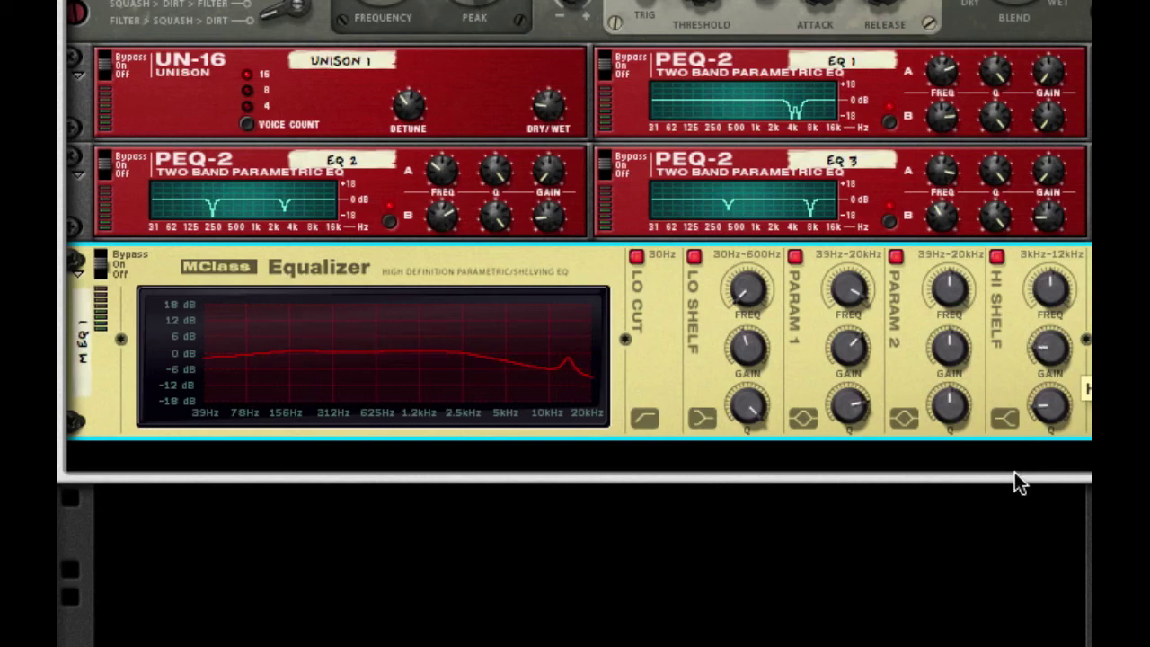
left_click_drag(1050, 407, 1050, 386)
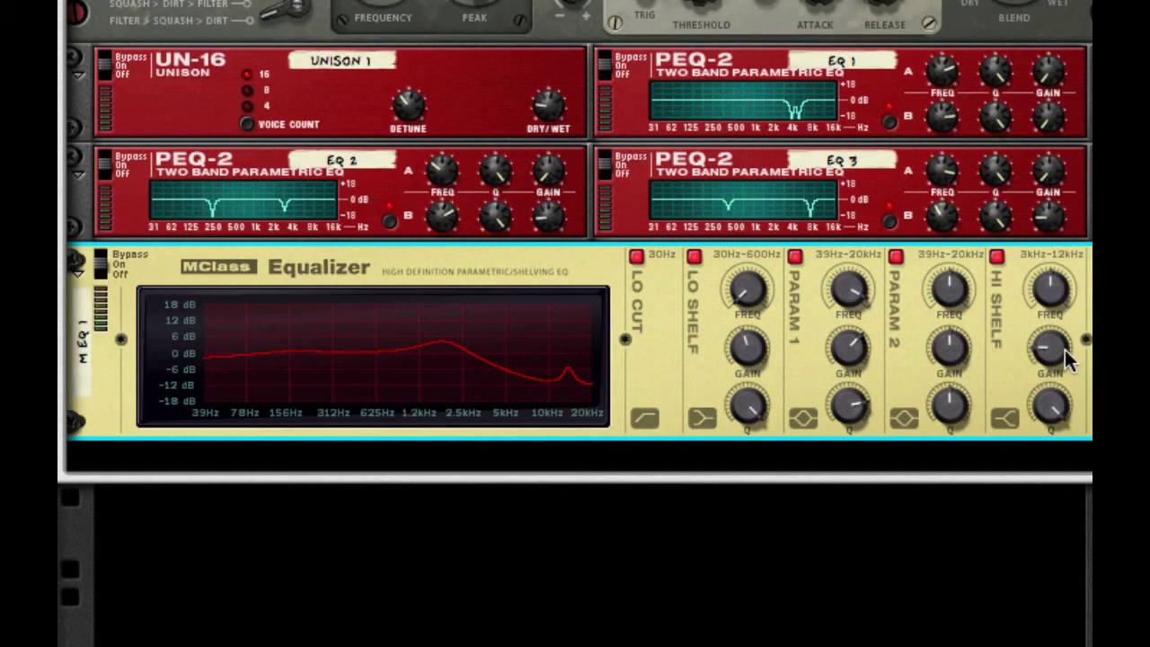
left_click_drag(1055, 360, 1063, 284)
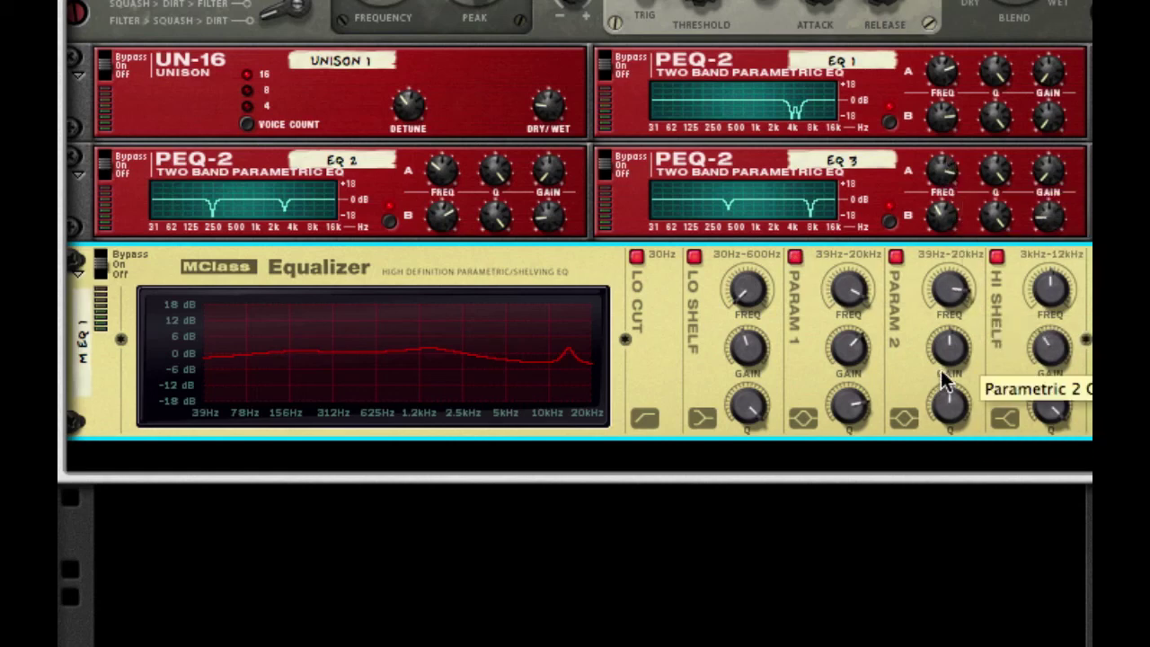
Step: Set the MClass Equalizer's Param 2 band to a narrow, full-depth cut at about 9 kHz with maximum Q
left_click_drag(947, 382, 950, 617)
left_click_drag(950, 406, 950, 434)
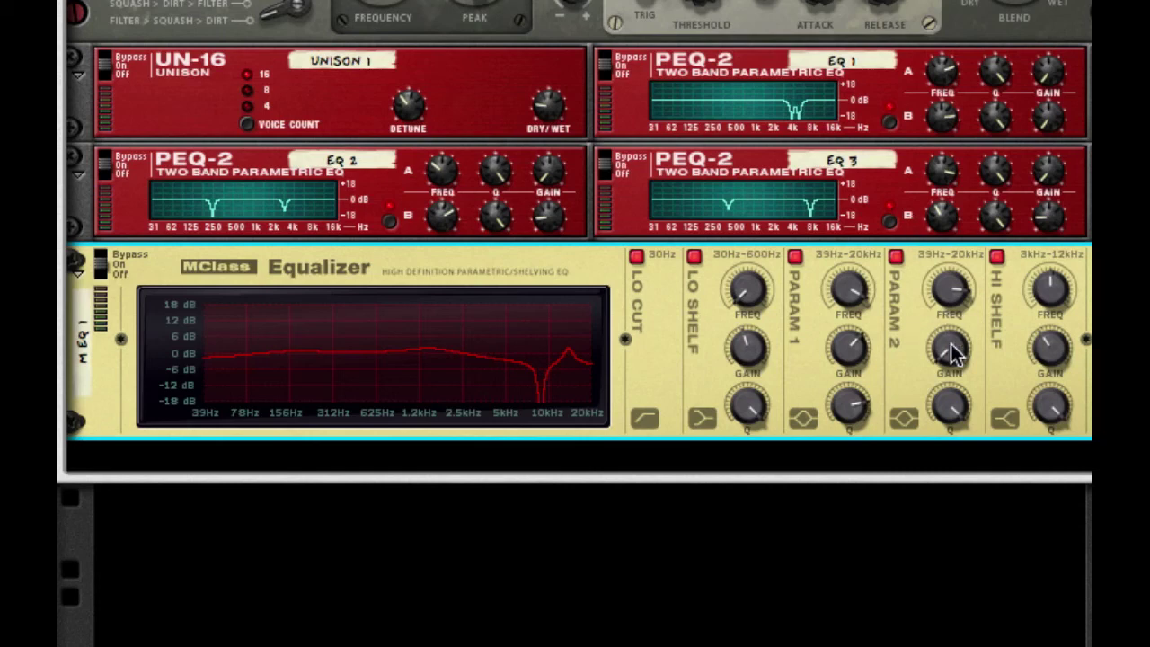
left_click_drag(952, 351, 952, 305)
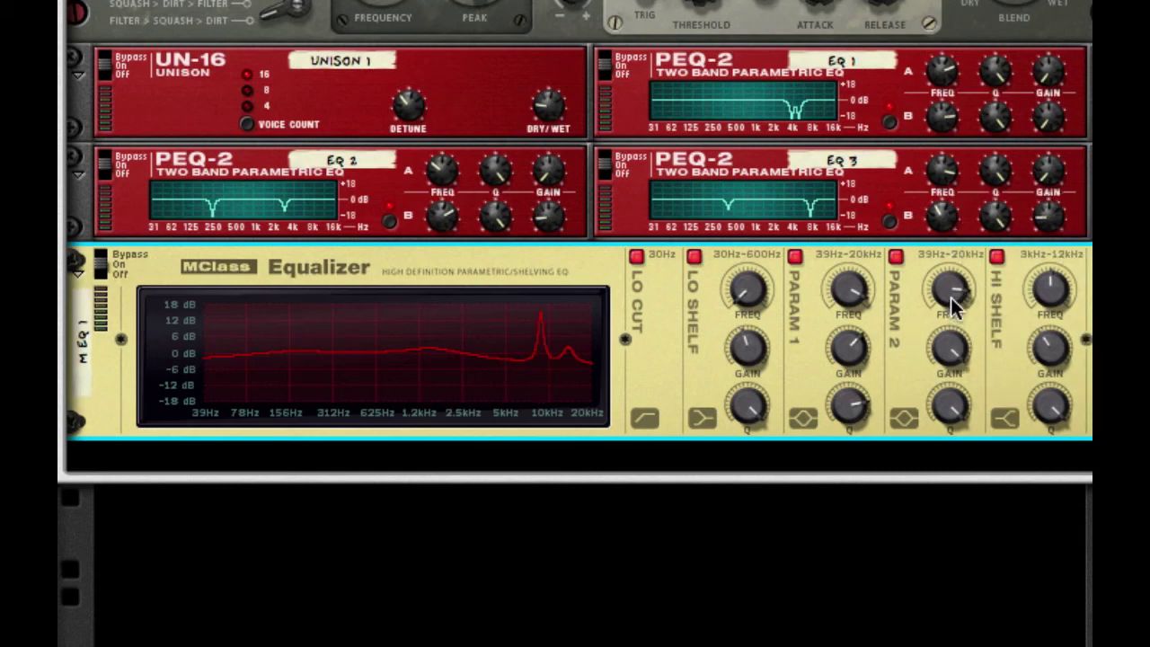
left_click_drag(951, 296, 950, 291)
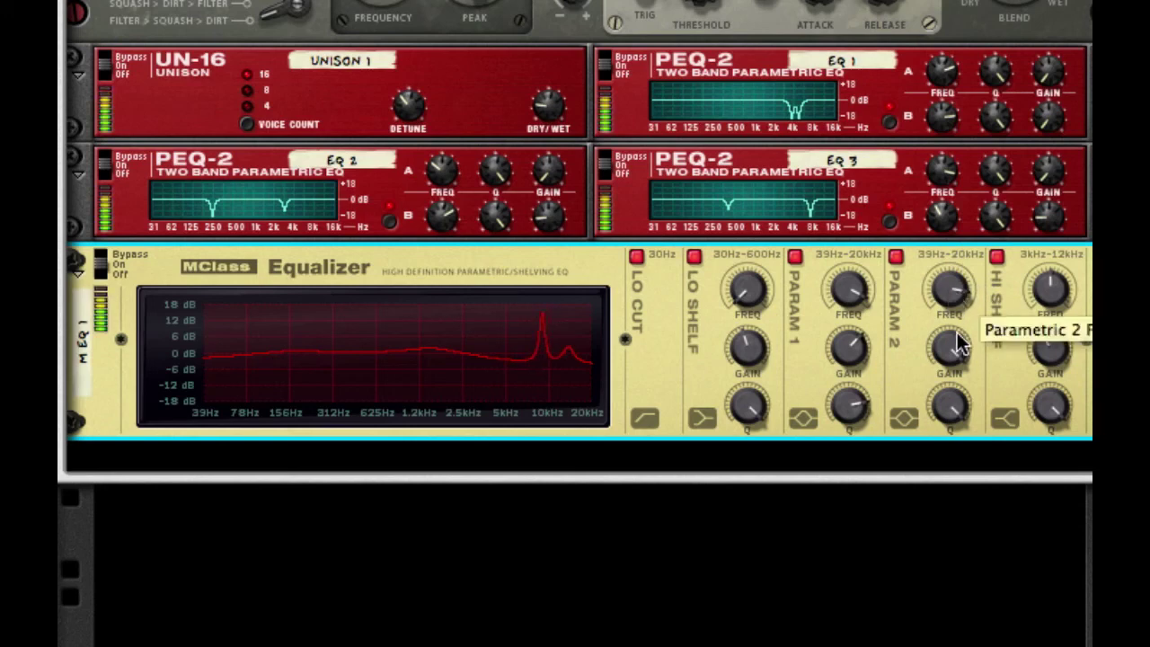
left_click_drag(951, 346, 951, 377)
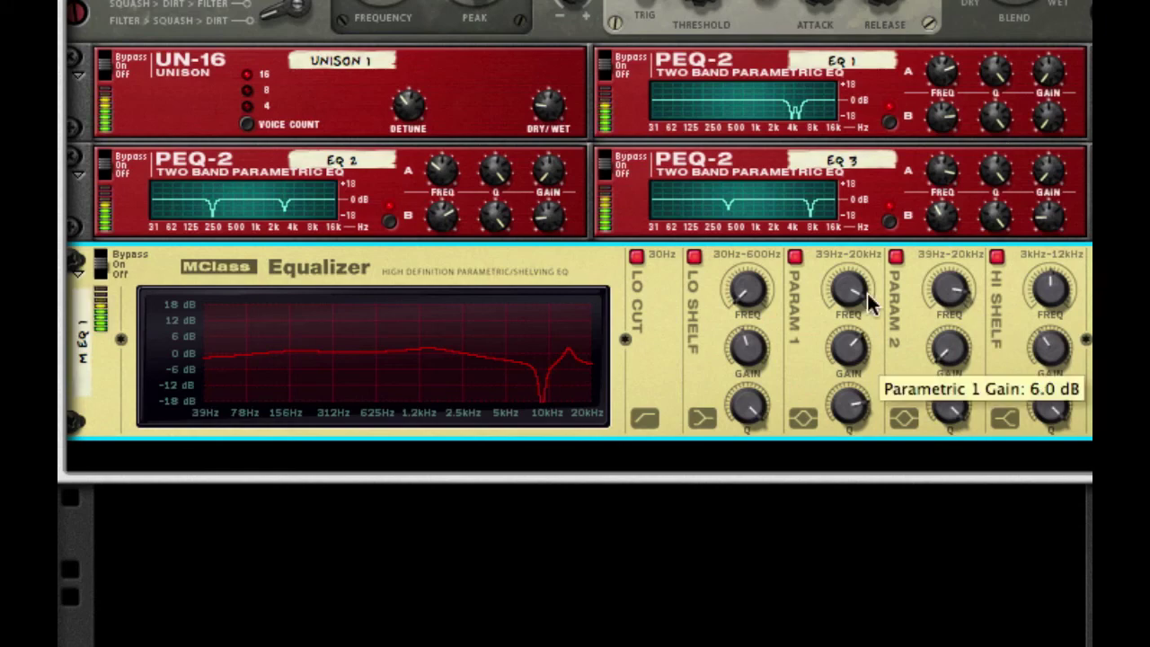
Step: Add a second Line 6 Bass Amp after the MClass Equalizer, enable its compressor at threshold 95 and raise the volume
scroll(867, 293, "down", 2)
right_click(681, 226)
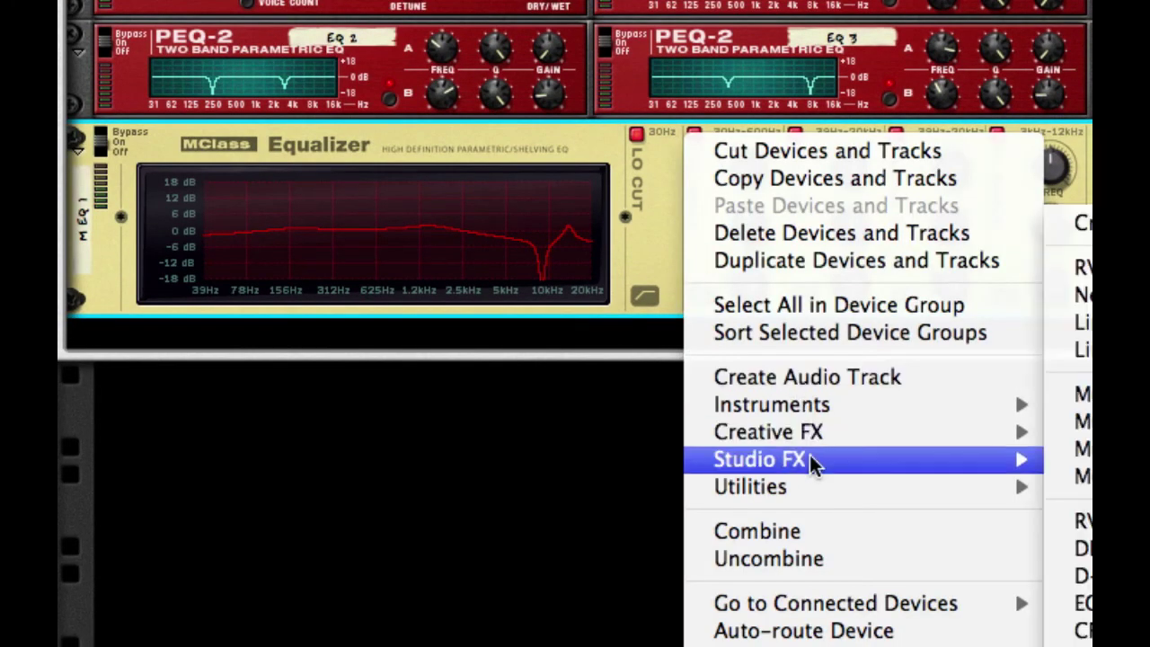
left_click(1070, 344)
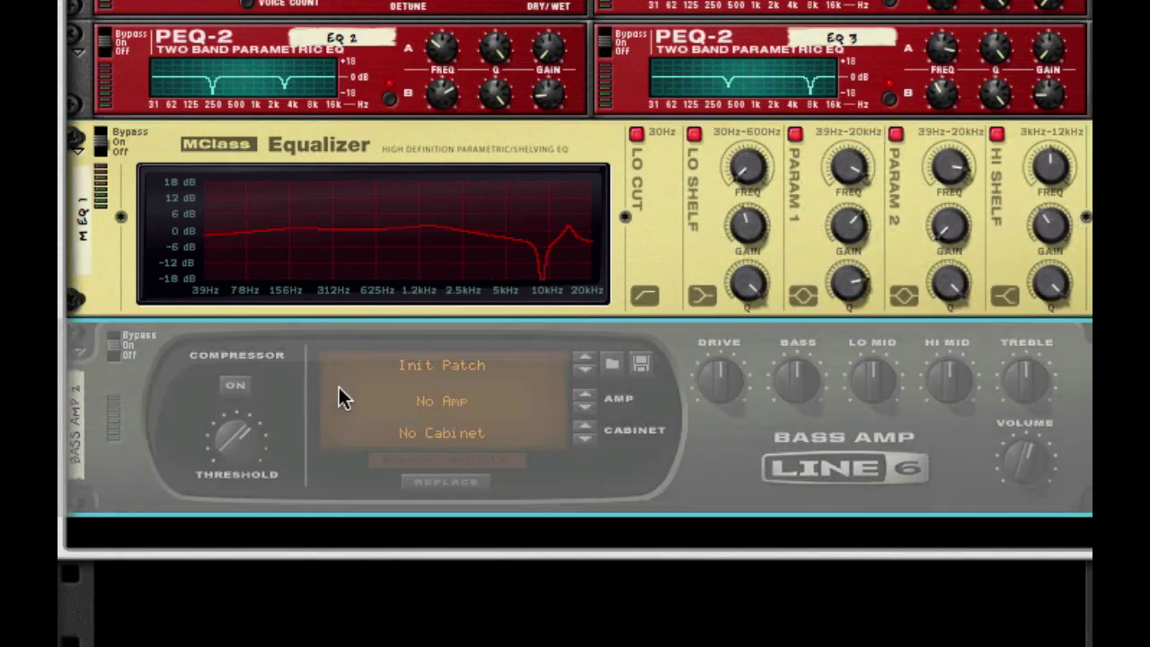
left_click(229, 382)
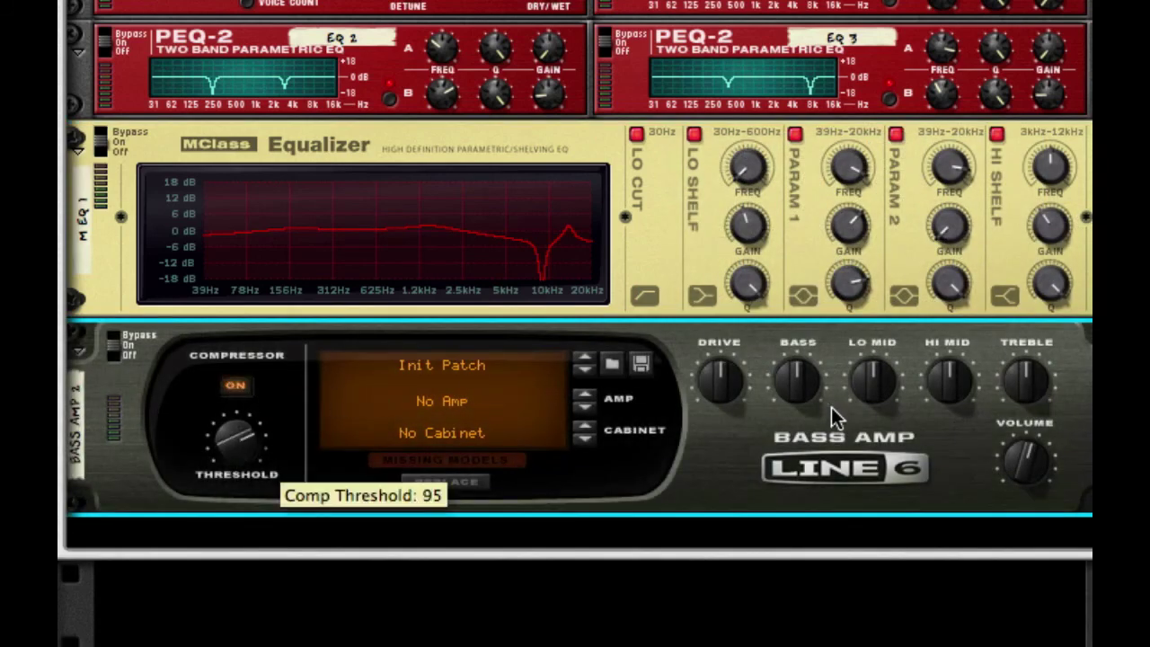
Step: Add an MClass Maximizer after the second bass amp, set its release to Auto and enable Soft Clip with a raised amount
right_click(1028, 437)
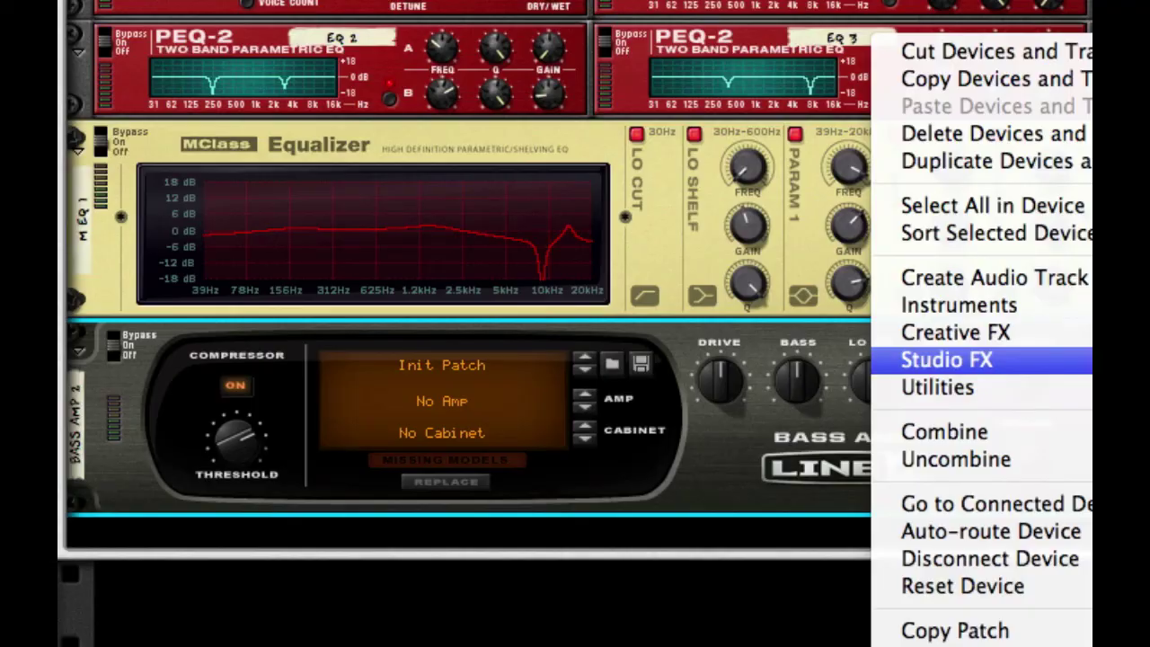
left_click(1091, 359)
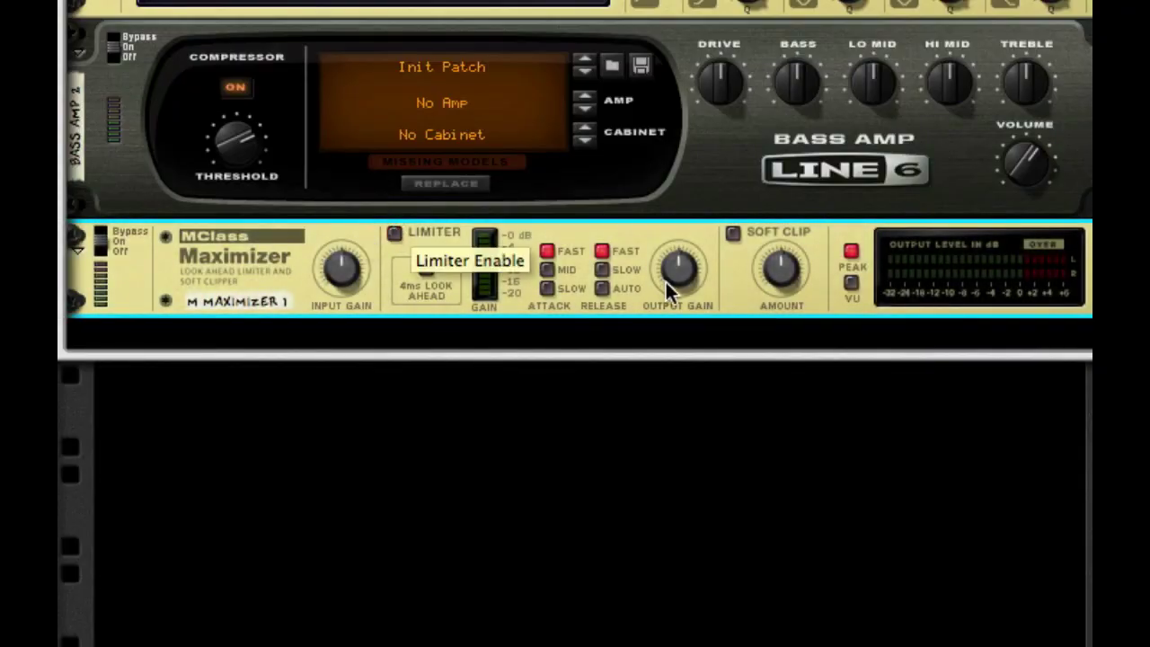
left_click(602, 287)
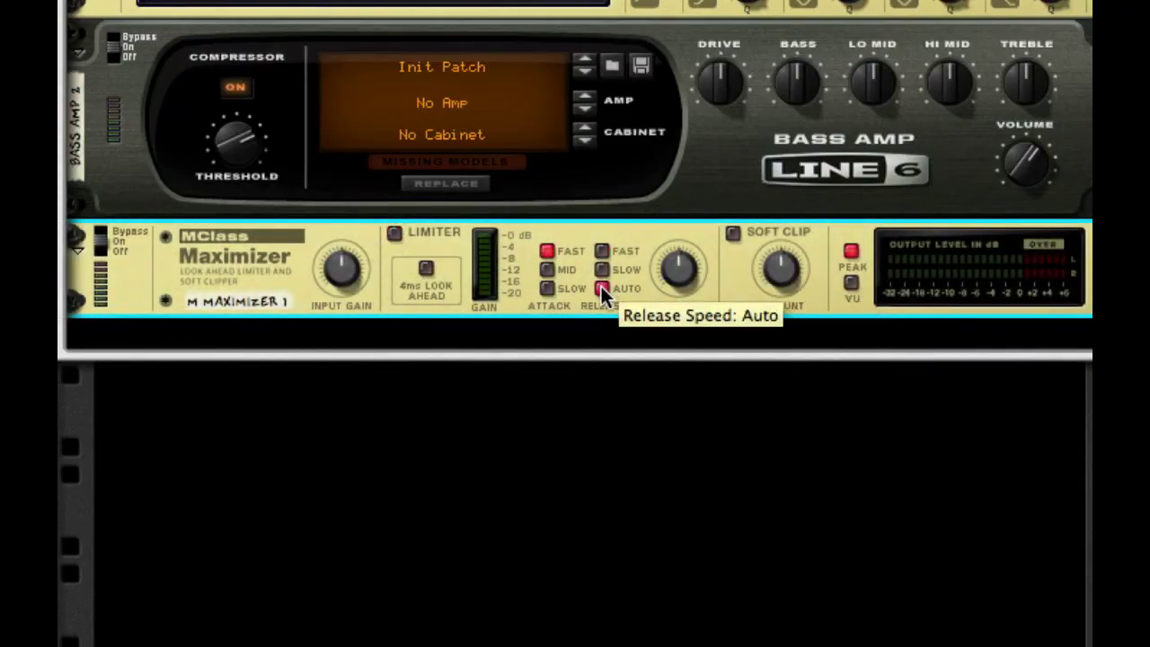
left_click(729, 236)
left_click_drag(779, 267, 762, 171)
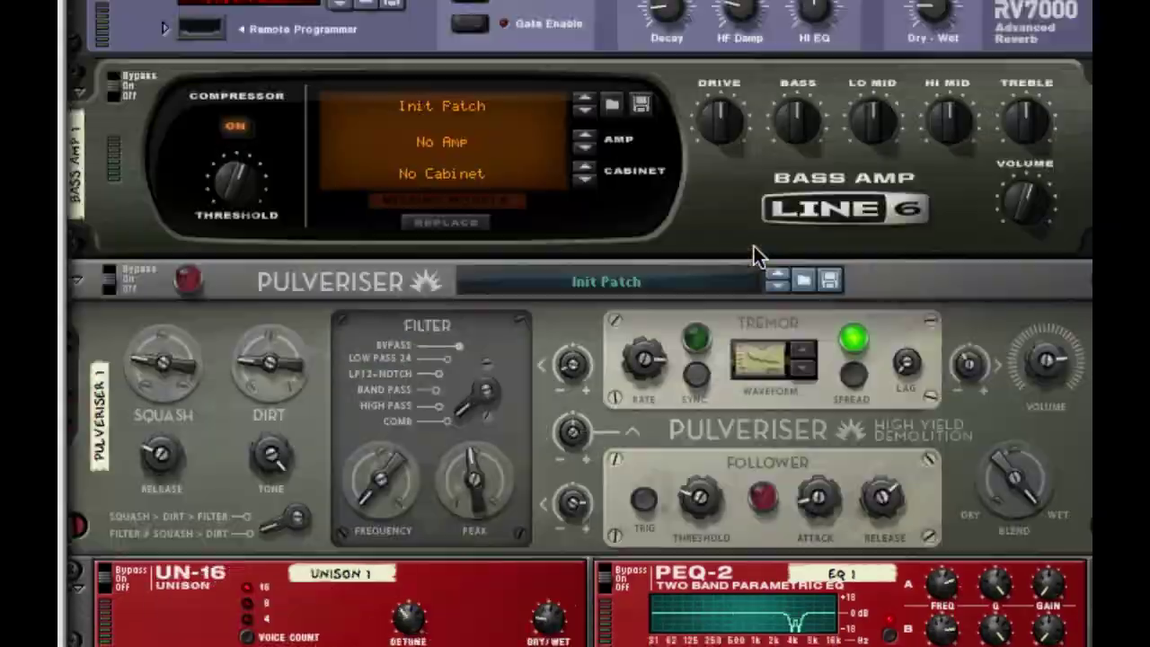
Step: Show the Combinator's Programmer and route Rotary 1 to the SubTractor's LFO1 Amount in the modulation routing
scroll(755, 251, "up", 5)
scroll(751, 470, "up", 6)
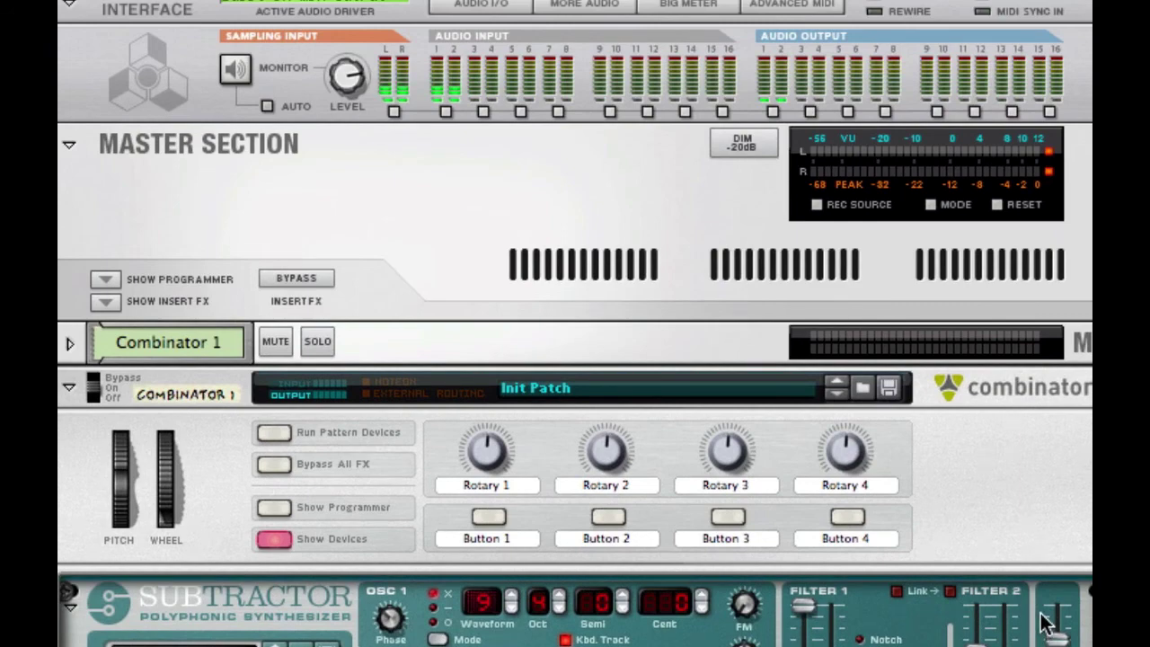
left_click(277, 505)
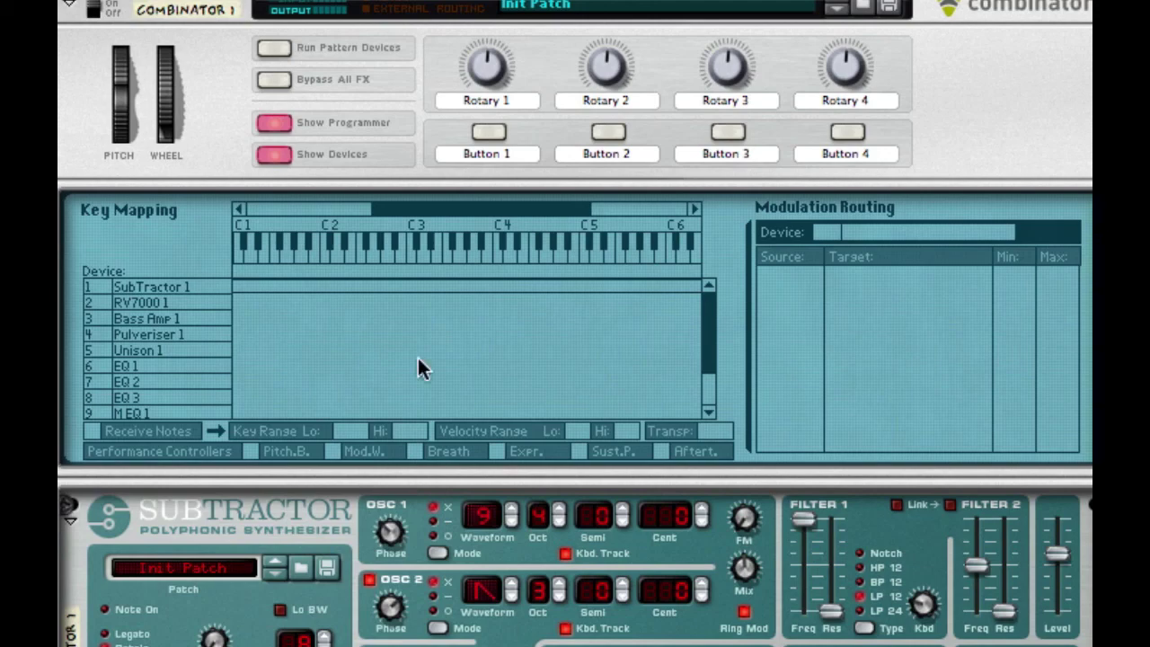
left_click(189, 287)
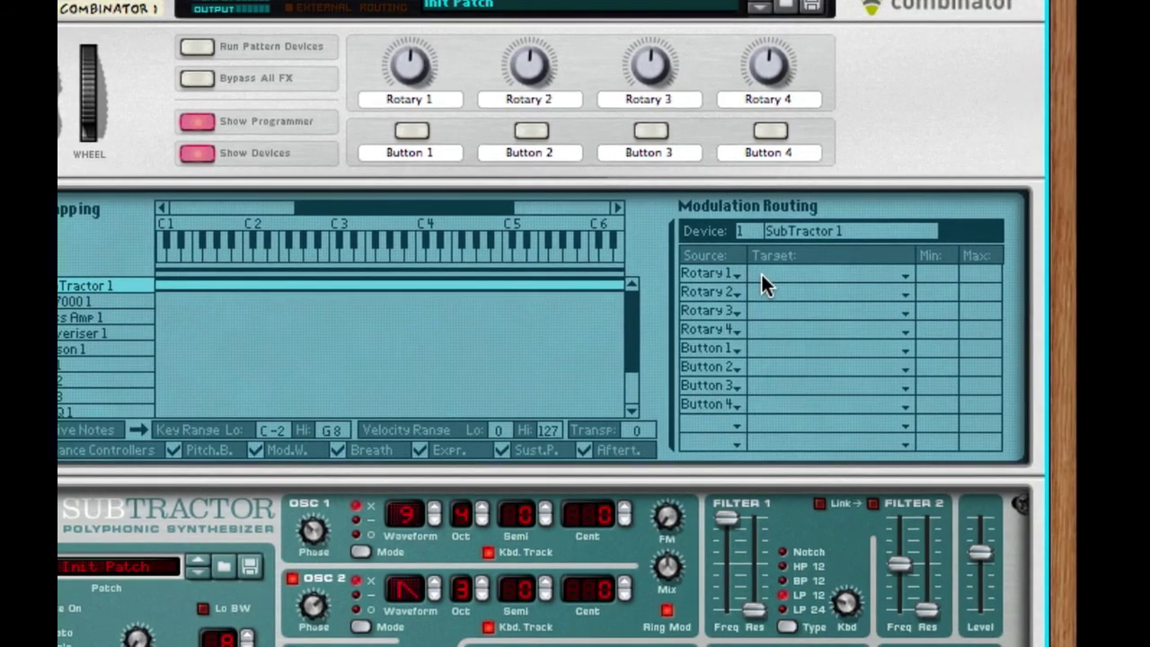
left_click(838, 272)
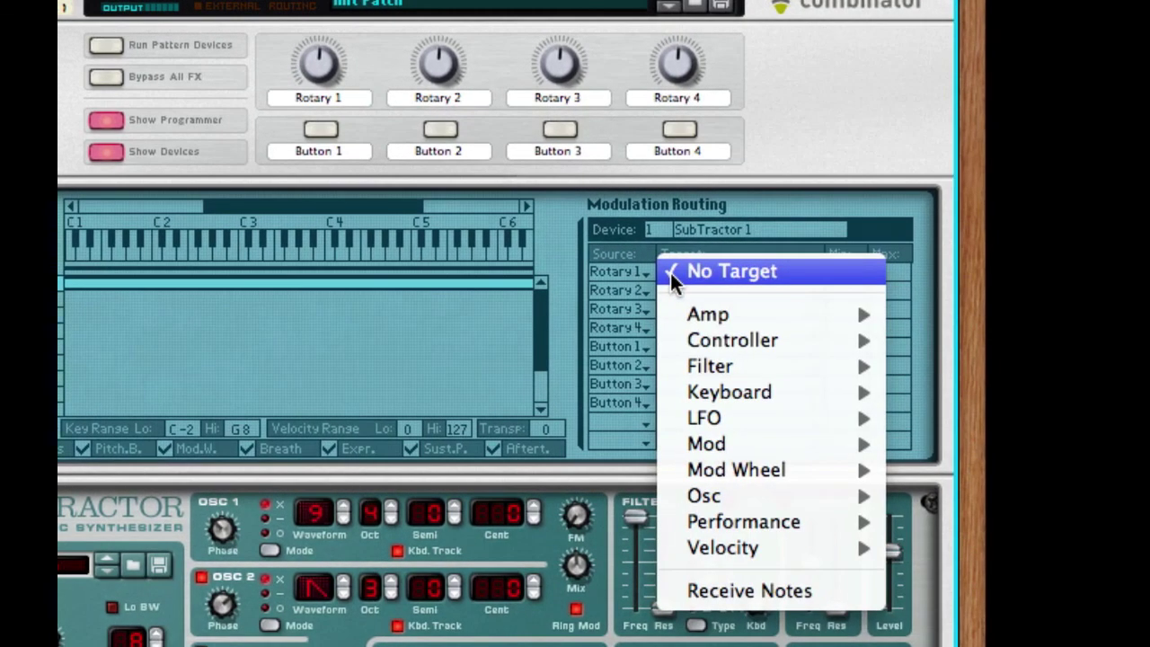
mouse_move(739, 433)
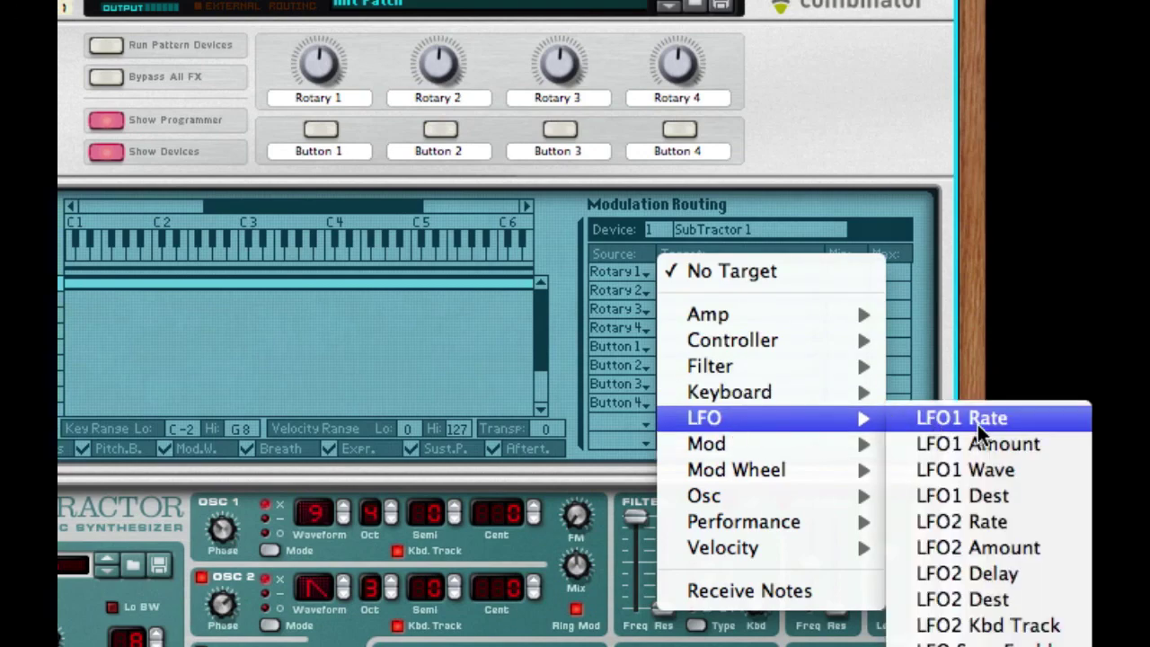
left_click(986, 441)
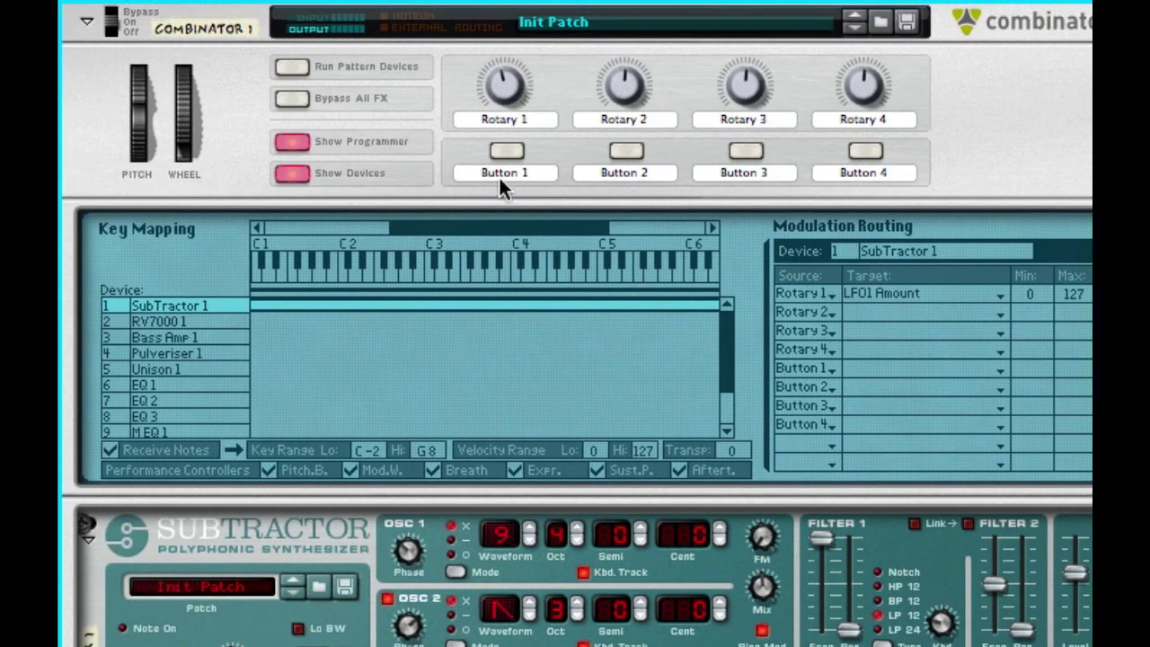
Step: Turn the Combinator's Rotary 1 well down to a low setting
left_click_drag(504, 85, 504, 144)
left_click_drag(529, 81, 424, 251)
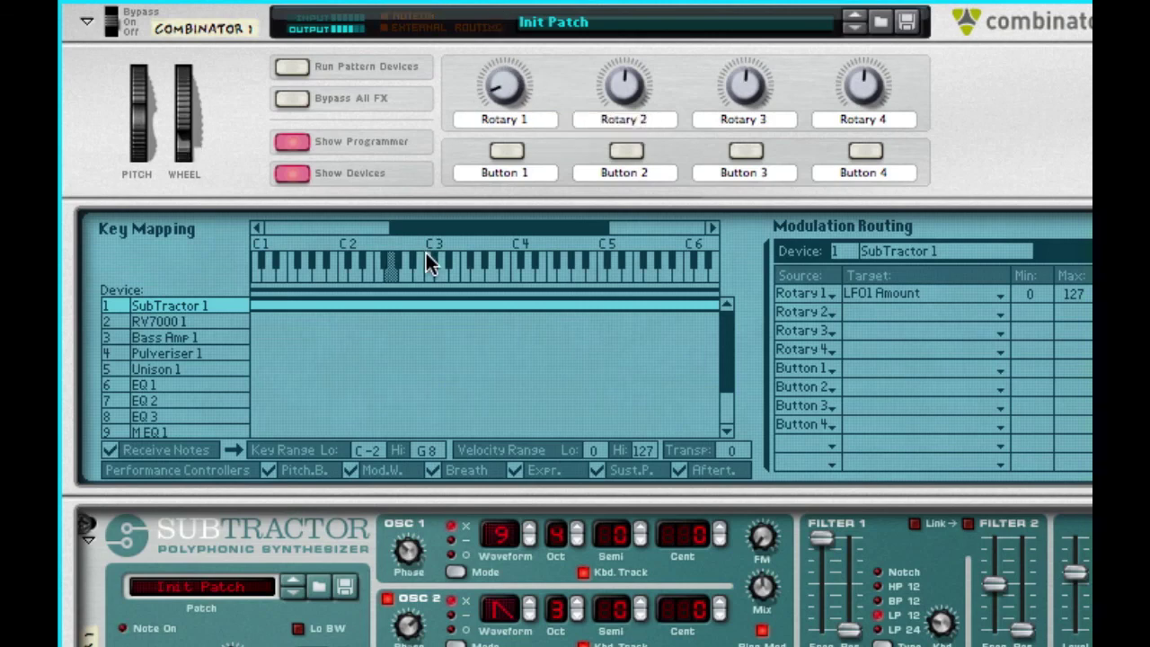